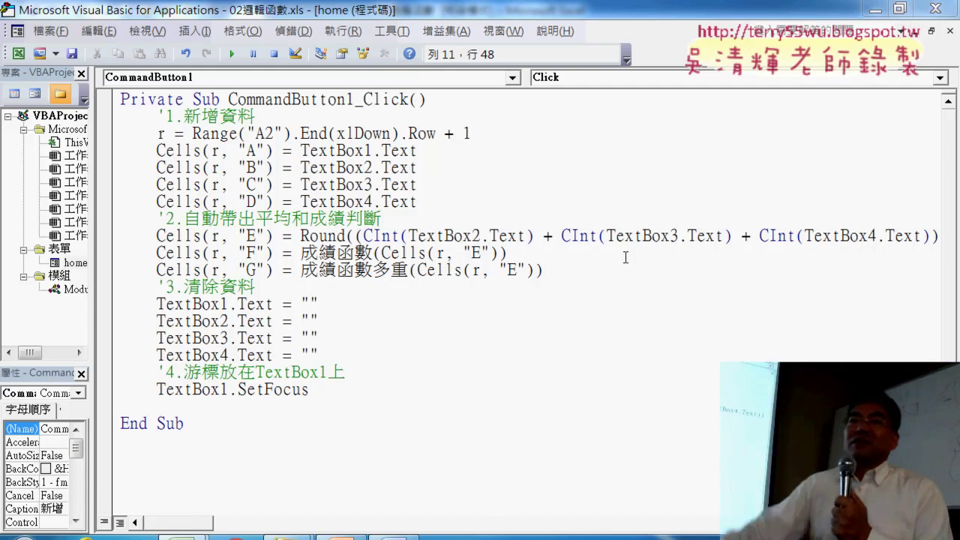
# Open the home form's design and delete the body of CommandButton1_Click, leaving only Sub and End Sub
pyautogui.click(66, 263)
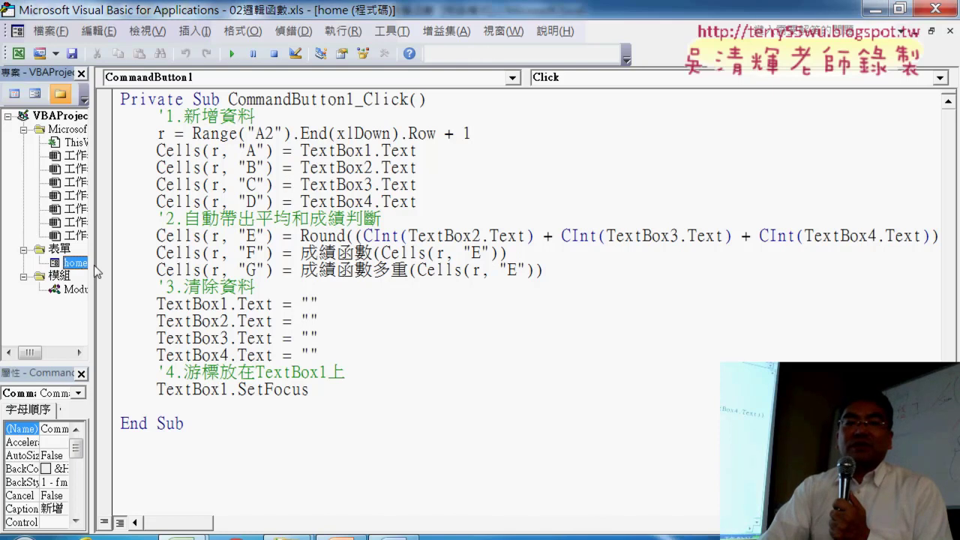
pyautogui.moveTo(95, 271); pyautogui.dragTo(183, 270)
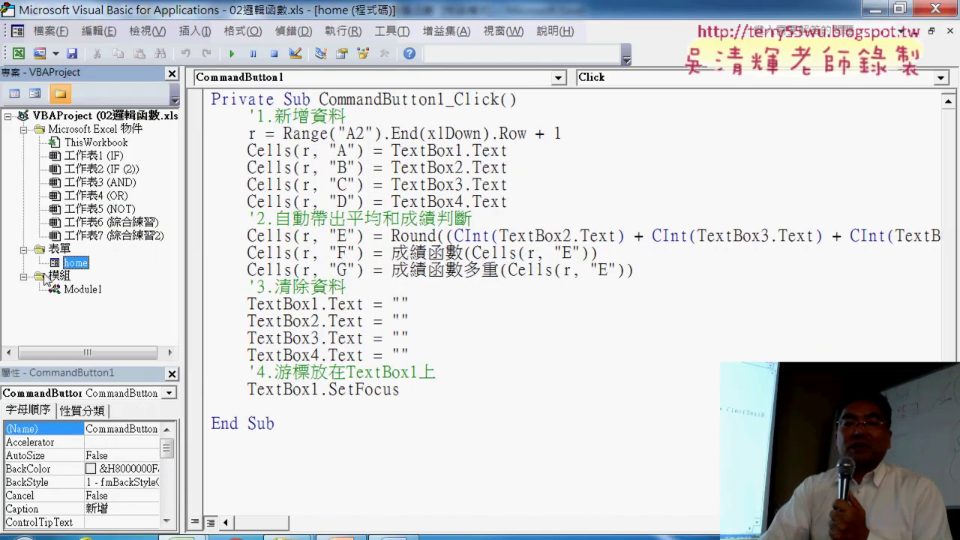
pyautogui.doubleClick(74, 264)
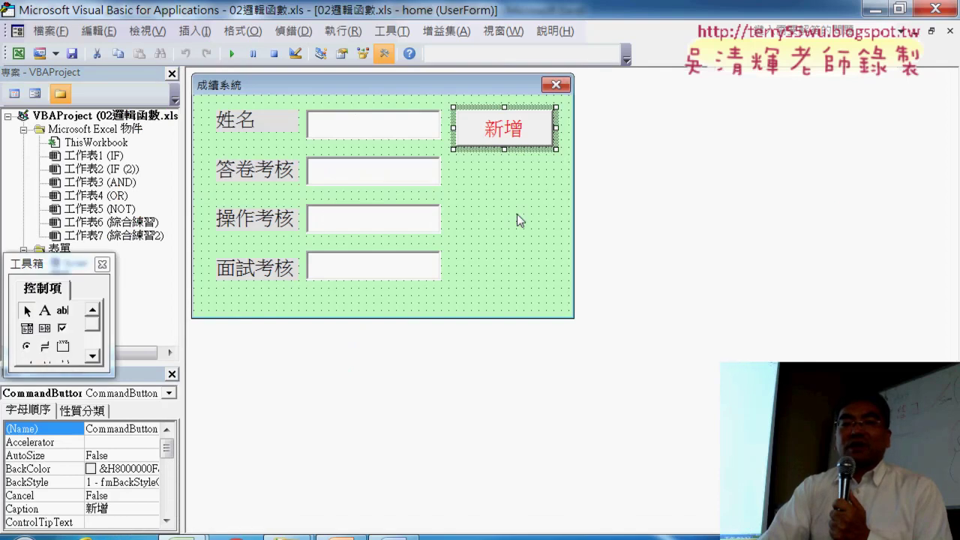
pyautogui.doubleClick(505, 135)
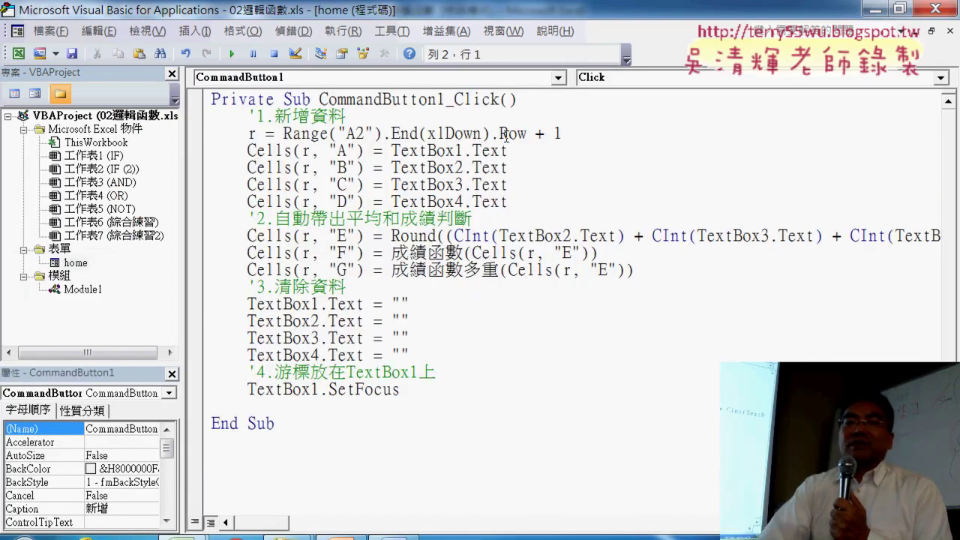
pyautogui.moveTo(402, 390); pyautogui.dragTo(212, 114)
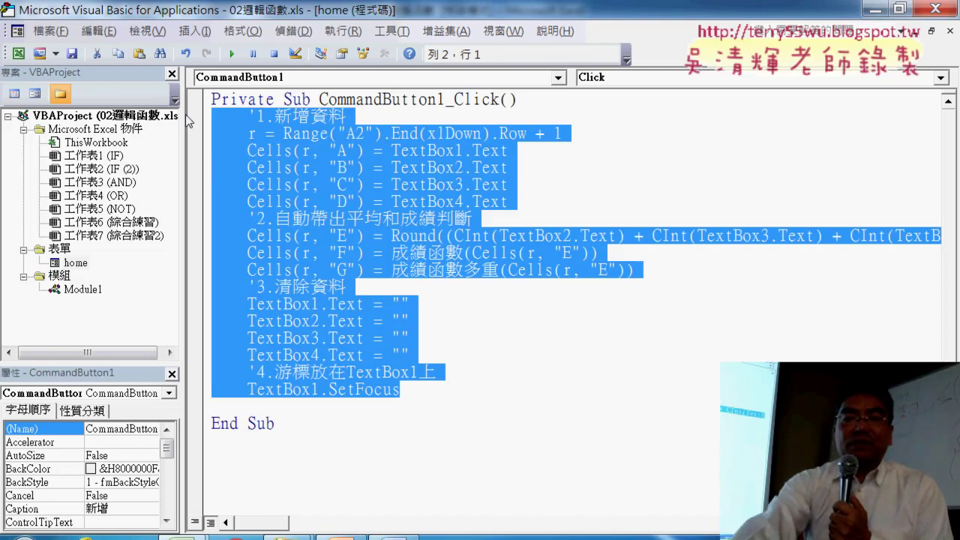
pyautogui.press('Delete')
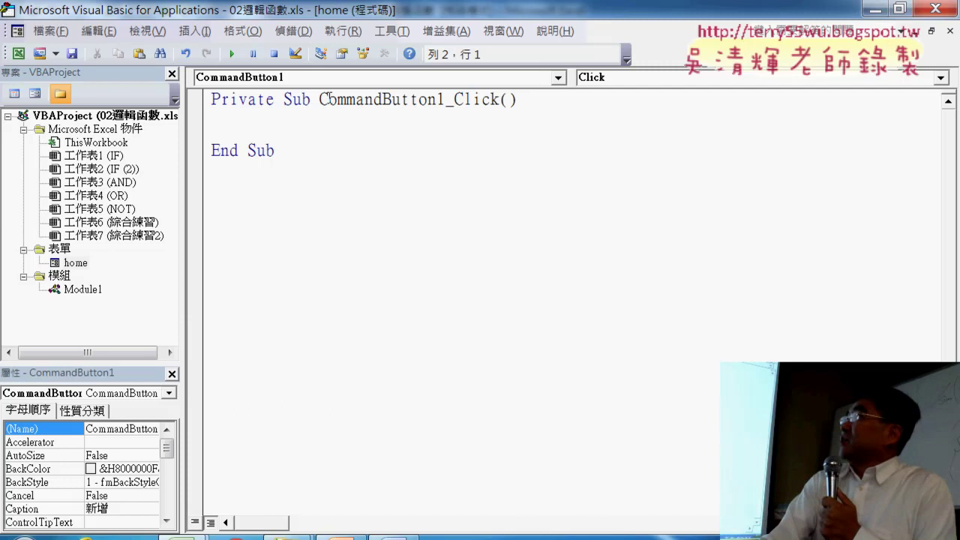
pyautogui.moveTo(319, 99); pyautogui.dragTo(445, 92)
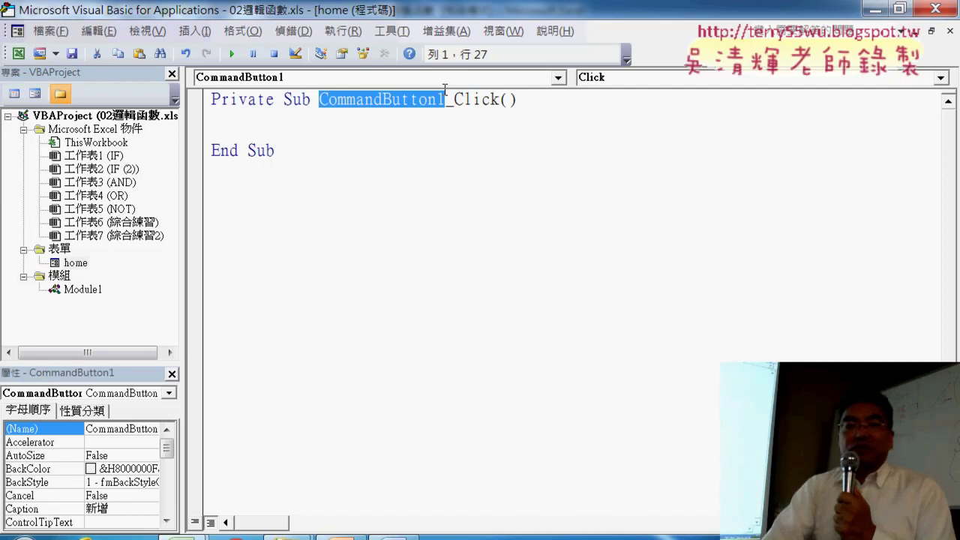
pyautogui.doubleClick(75, 263)
pyautogui.click(374, 137)
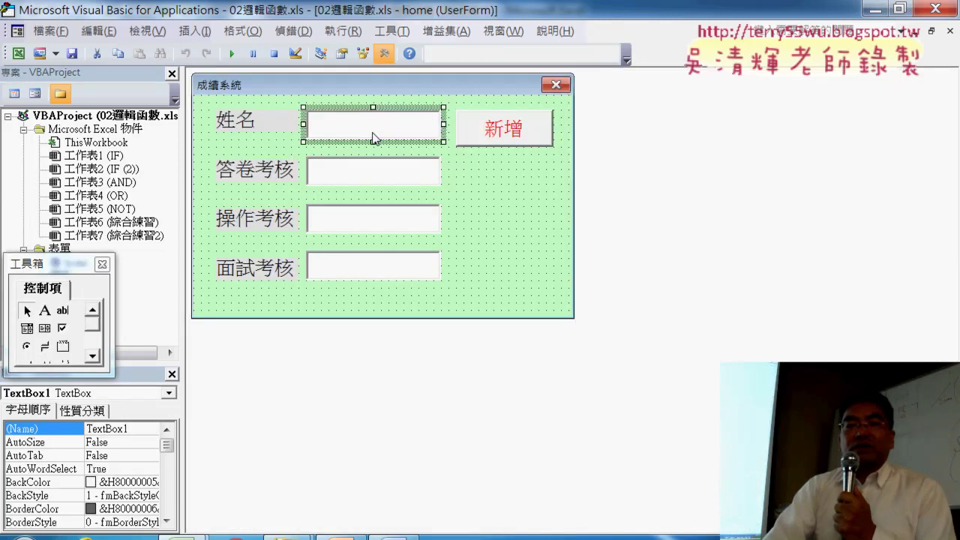
pyautogui.click(372, 174)
pyautogui.click(357, 221)
pyautogui.click(358, 270)
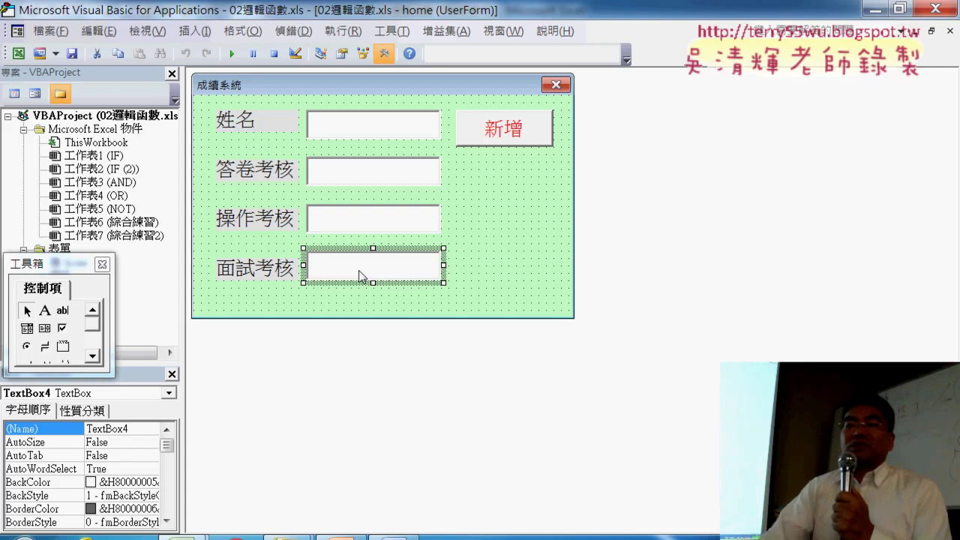
pyautogui.click(384, 134)
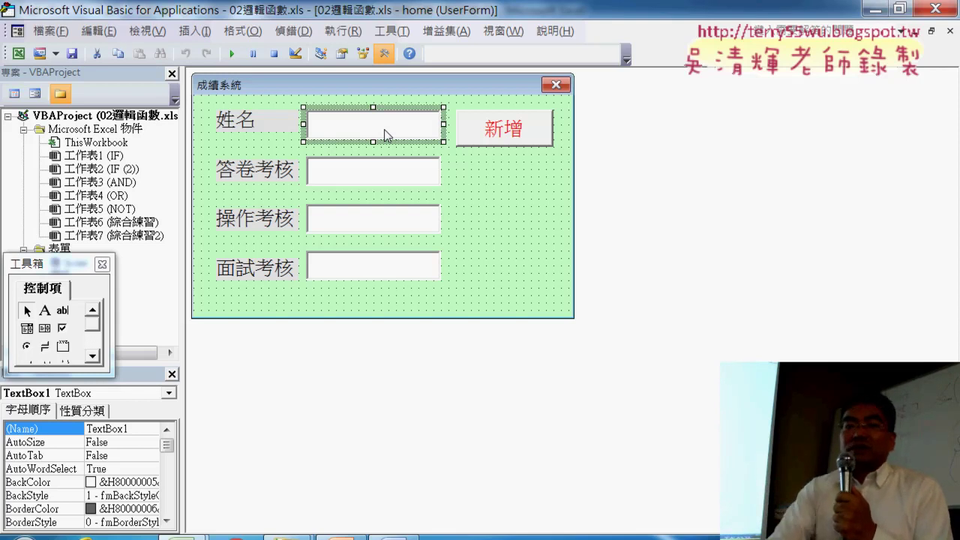
pyautogui.doubleClick(470, 133)
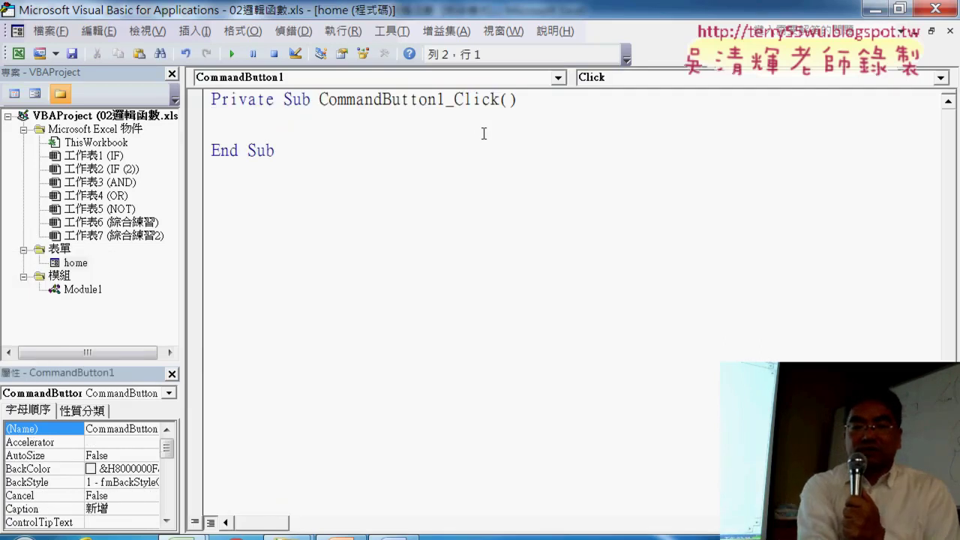
# Undo the deletion to restore CommandButton1_Click and remove the blank line after TextBox1.SetFocus
pyautogui.hotkey('ctrl', 'z')
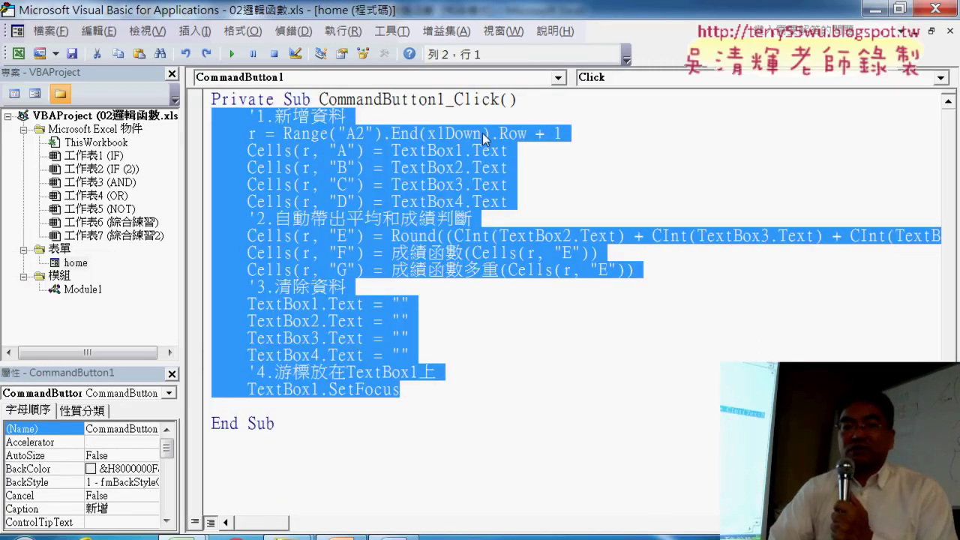
pyautogui.click(499, 408)
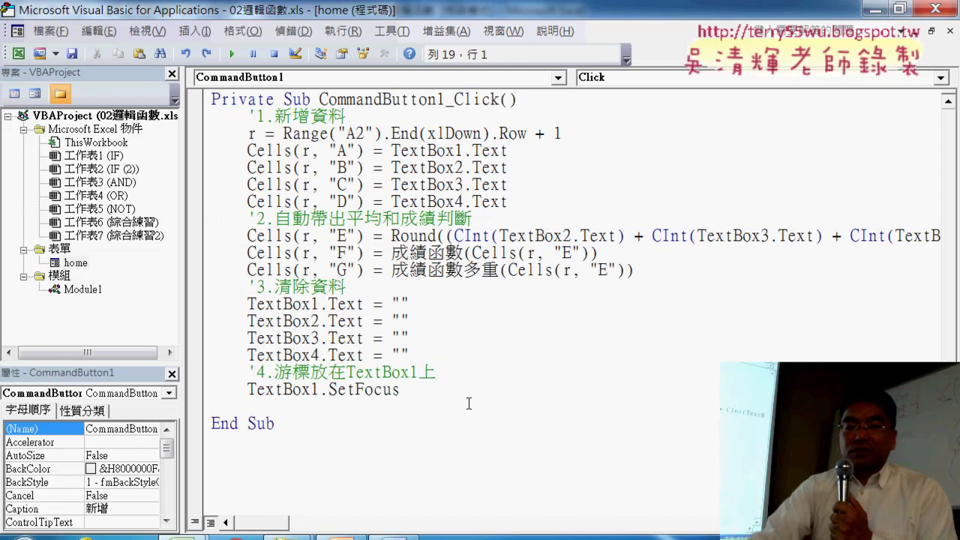
pyautogui.click(469, 396)
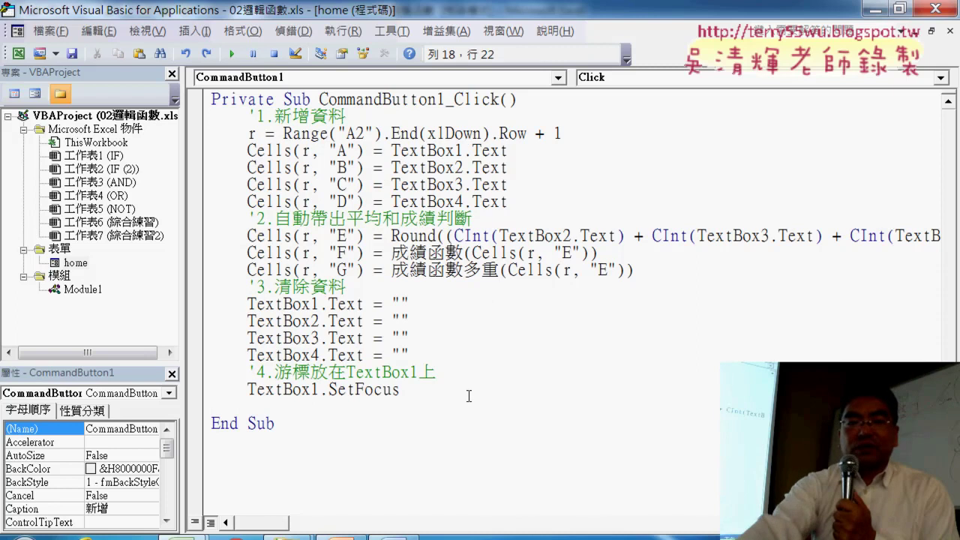
pyautogui.press('Delete')
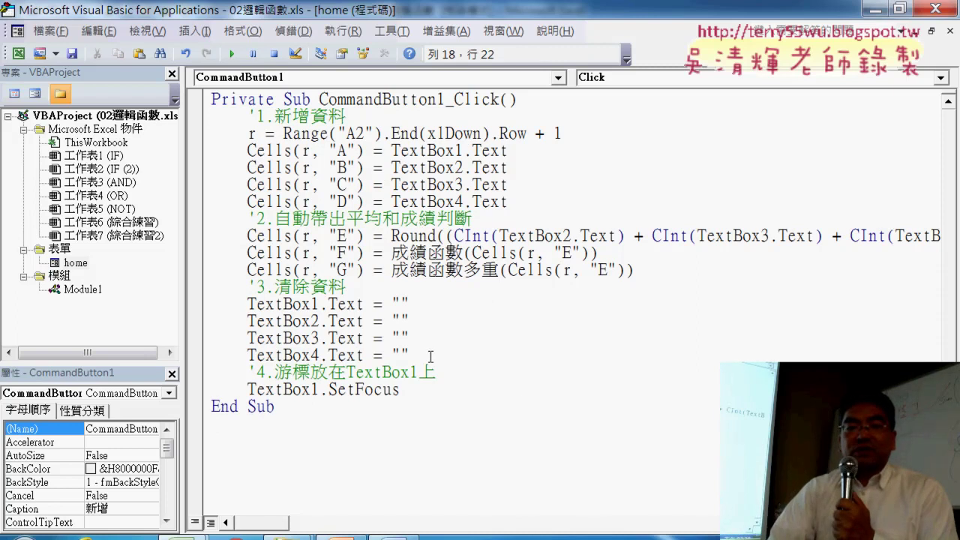
pyautogui.moveTo(419, 355); pyautogui.dragTo(164, 309)
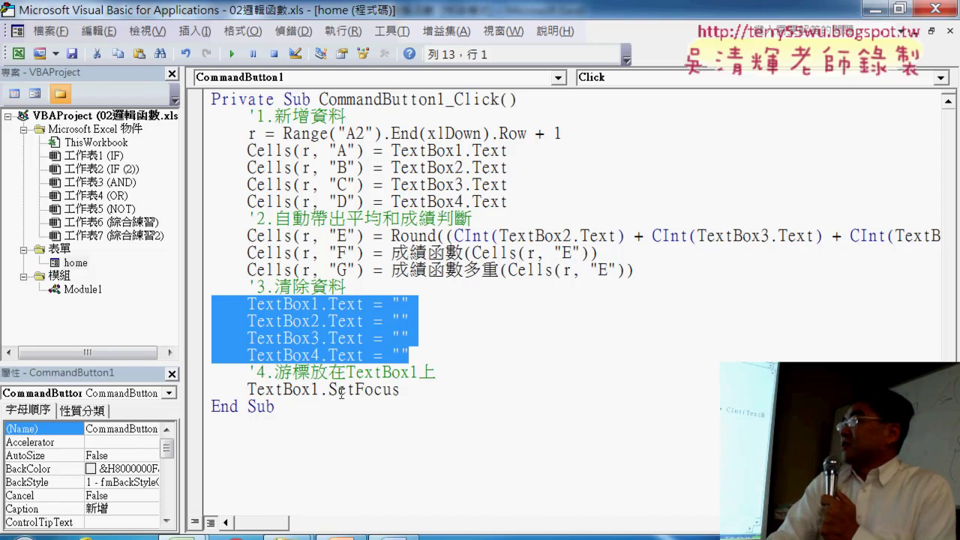
pyautogui.moveTo(328, 389)
pyautogui.mouseDown()
pyautogui.moveTo(373, 389)
pyautogui.moveTo(319, 389)
pyautogui.mouseUp()
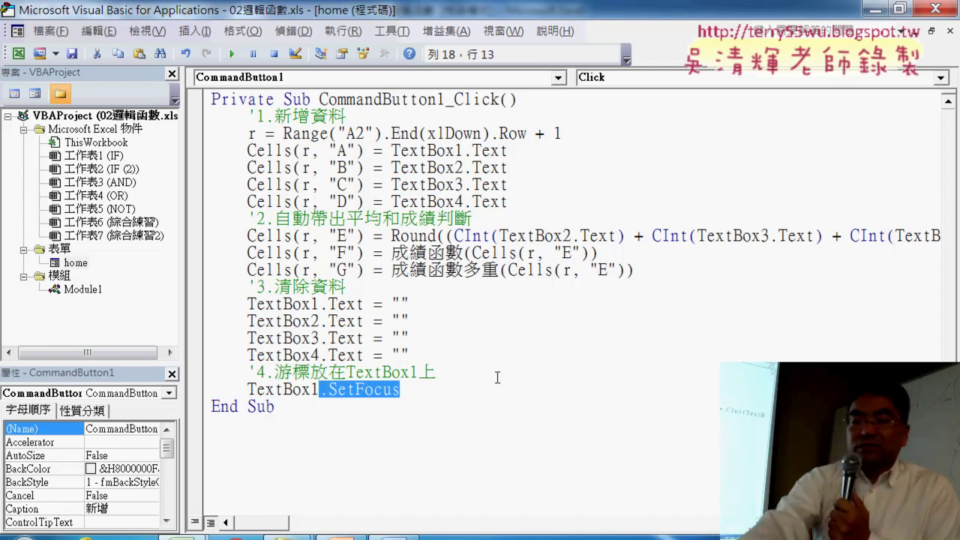
# Retype .SetFocus via IntelliSense and put a breakpoint on r = Range("A2").End(xlDown).Row + 1
pyautogui.press('Delete')
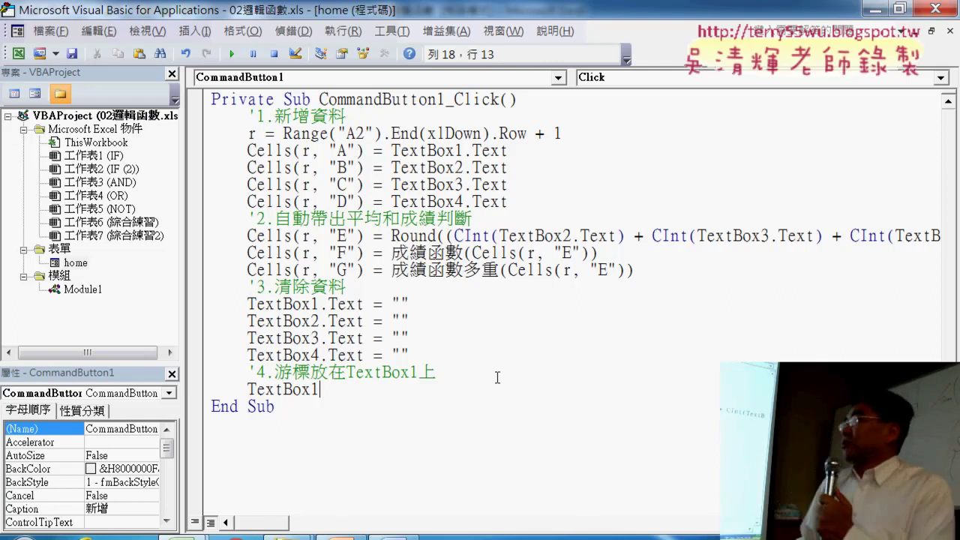
pyautogui.write('.')
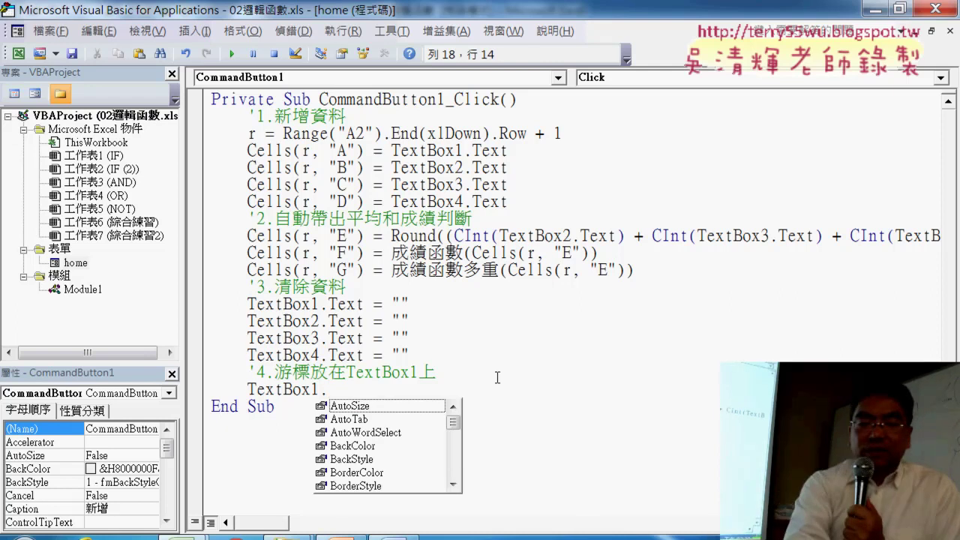
pyautogui.write('set')
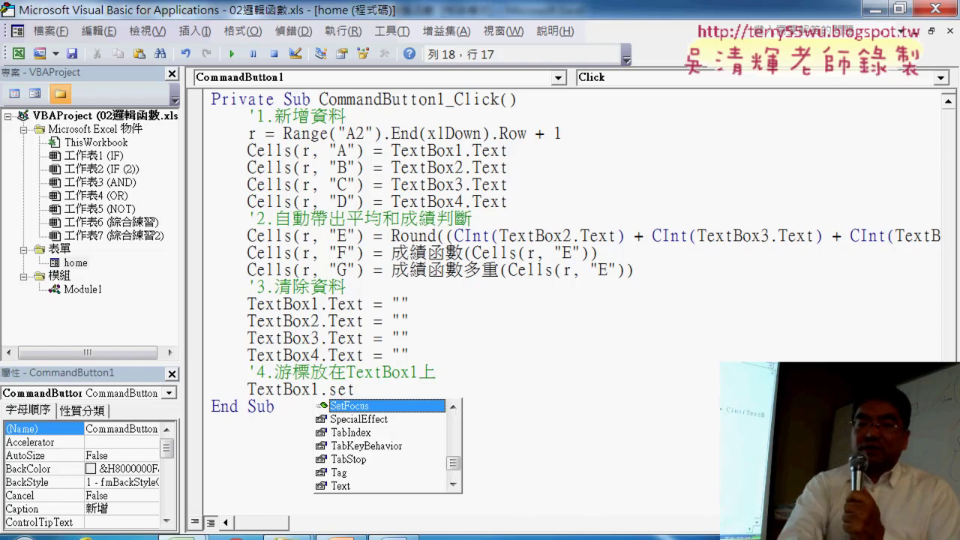
pyautogui.press('space')
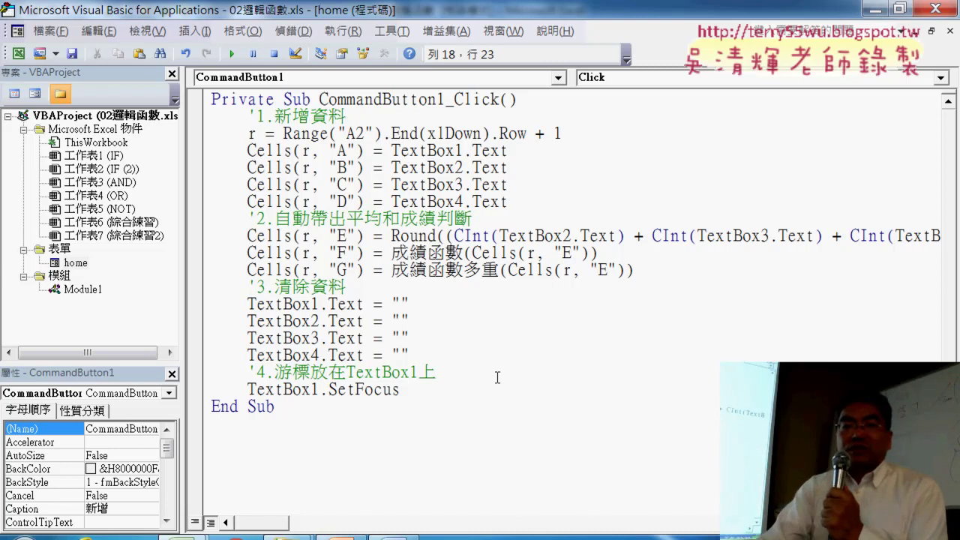
pyautogui.click(194, 137)
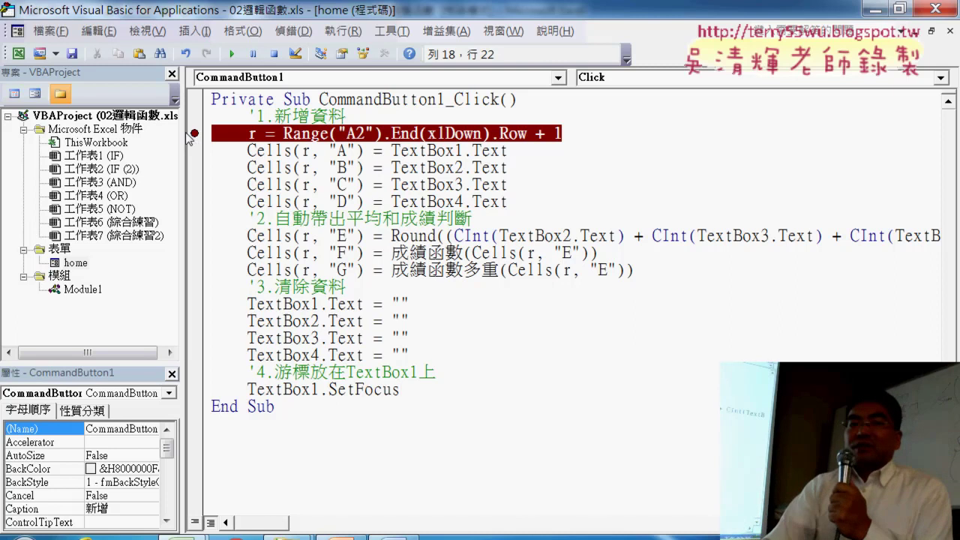
# Run the 成績系統 form and enter scores 67, 78 and 98
pyautogui.click(232, 54)
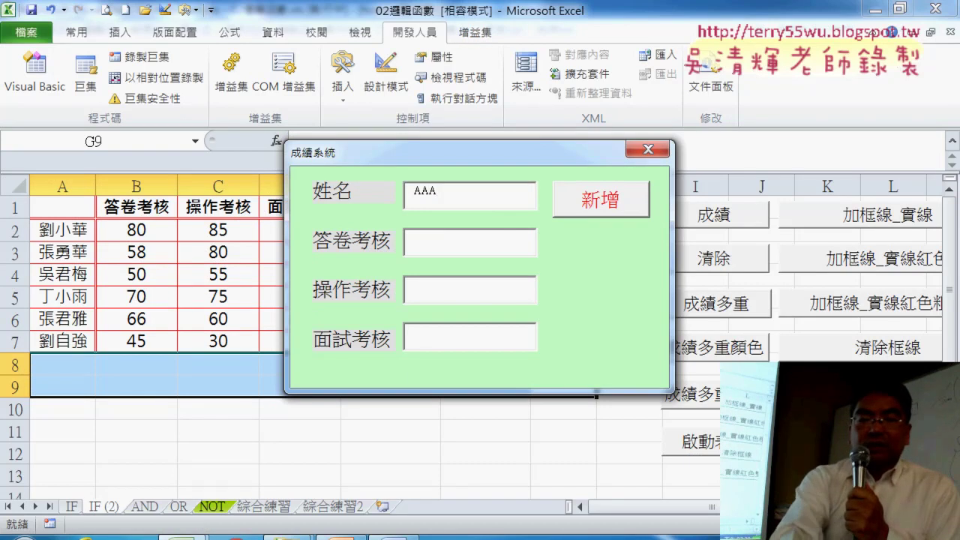
pyautogui.write('67')
pyautogui.write('78')
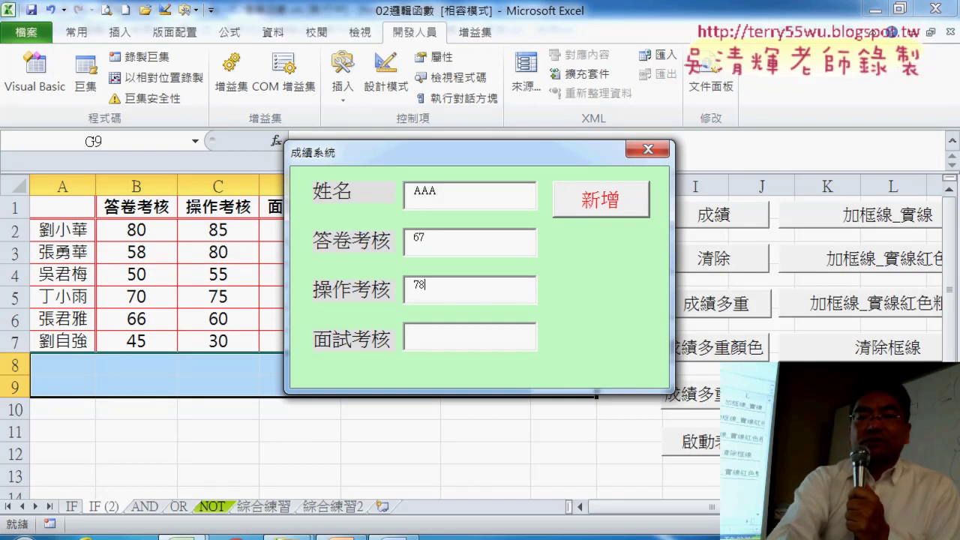
pyautogui.press('Tab')
pyautogui.write('98')
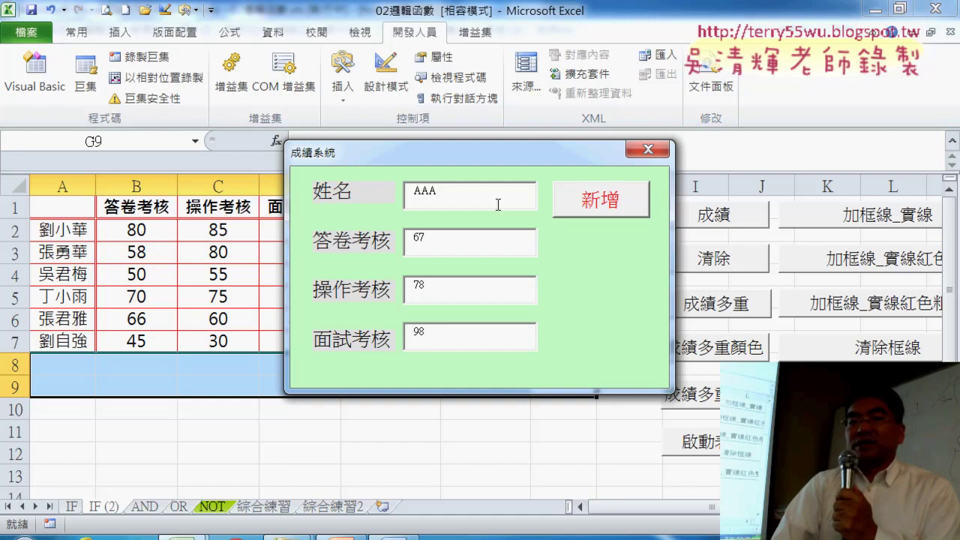
# Submit the form, fix the misnamed call to 成績多重函數 after the compile error, and step to the breakpoint
pyautogui.click(594, 211)
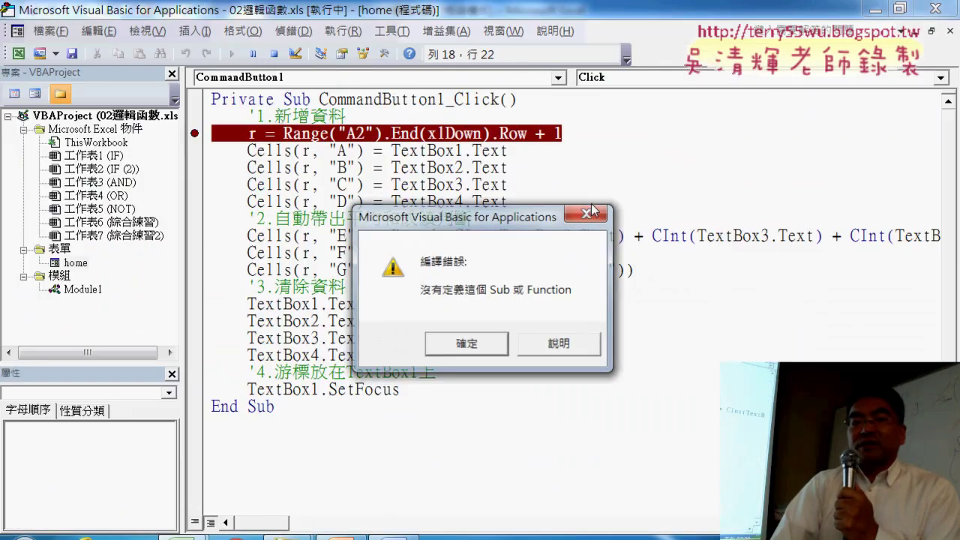
pyautogui.click(465, 345)
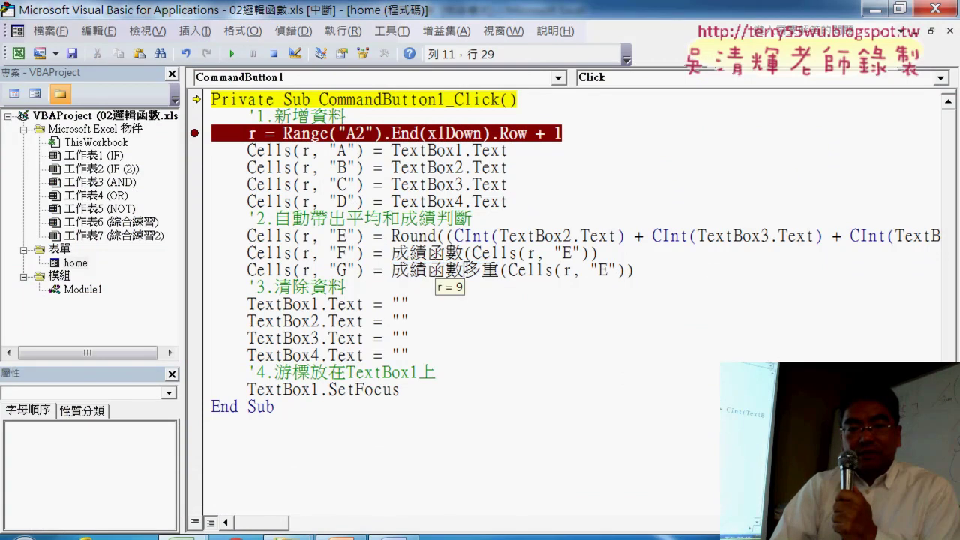
pyautogui.moveTo(464, 270)
pyautogui.mouseDown()
pyautogui.moveTo(496, 274)
pyautogui.moveTo(429, 270)
pyautogui.mouseUp()
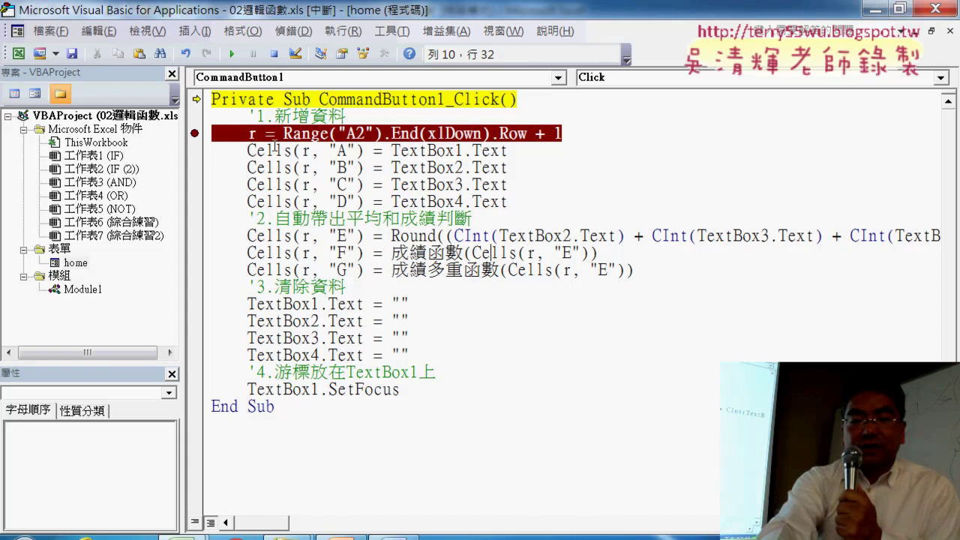
pyautogui.press('F8')
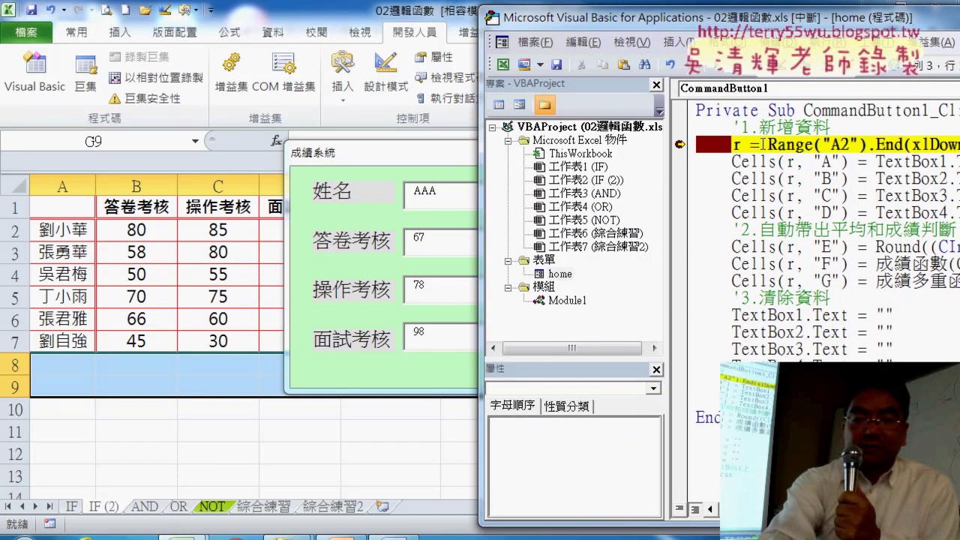
# Step past the next-row line, remove its breakpoint, and resume so AAA is written to row 8
pyautogui.press('F8')
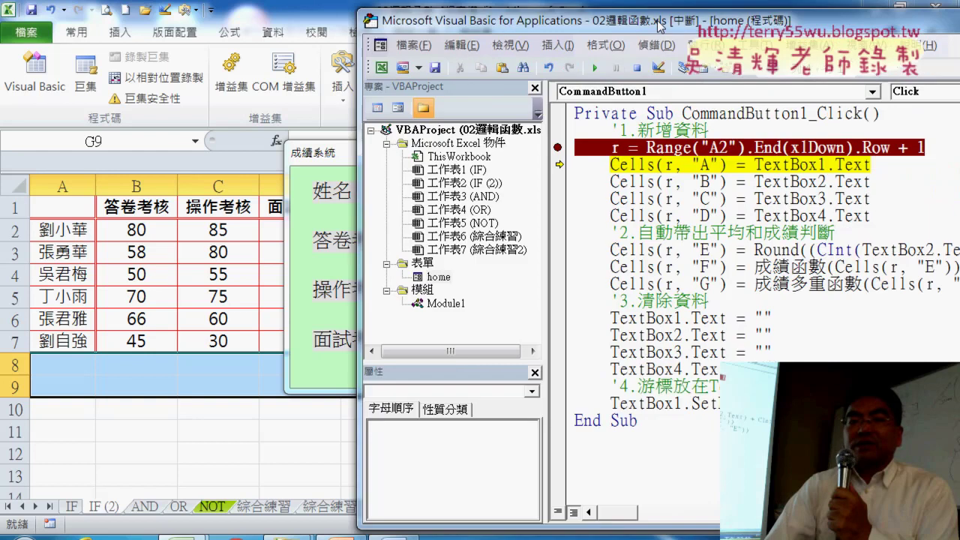
pyautogui.moveTo(782, 26); pyautogui.dragTo(571, 26)
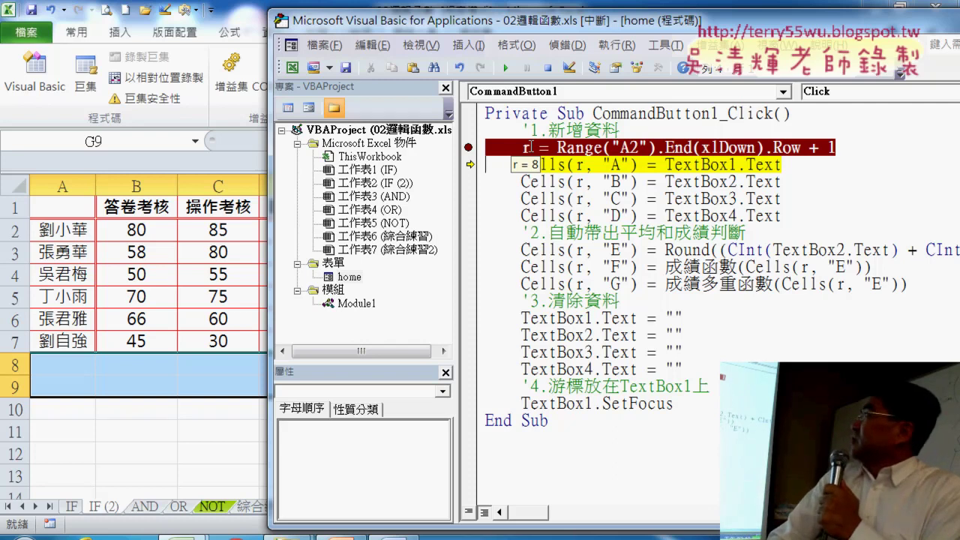
pyautogui.moveTo(736, 166)
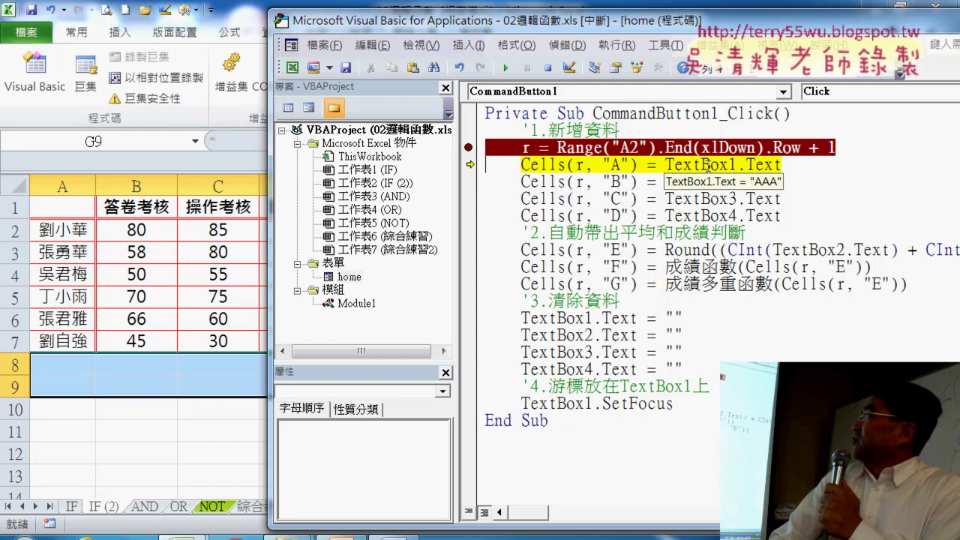
pyautogui.moveTo(703, 182)
pyautogui.moveTo(697, 217)
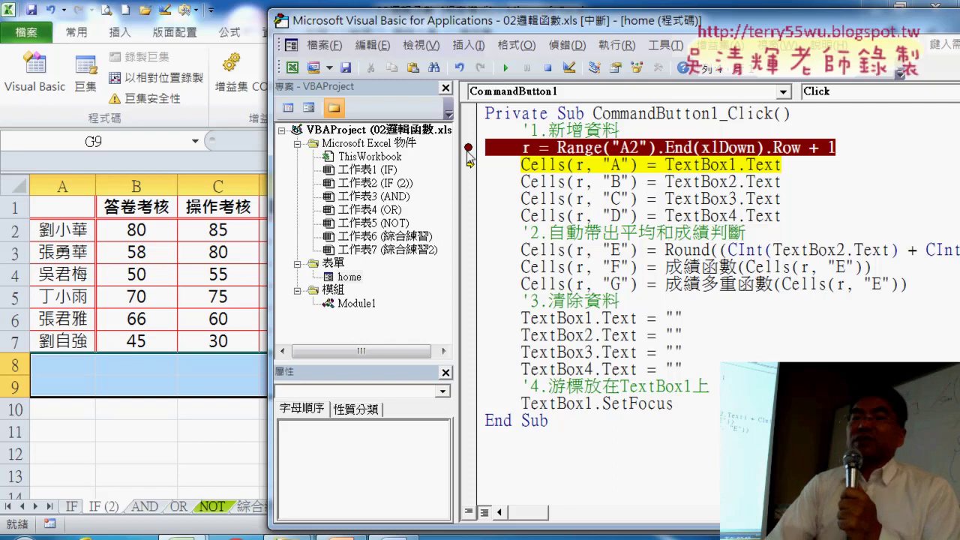
pyautogui.click(469, 149)
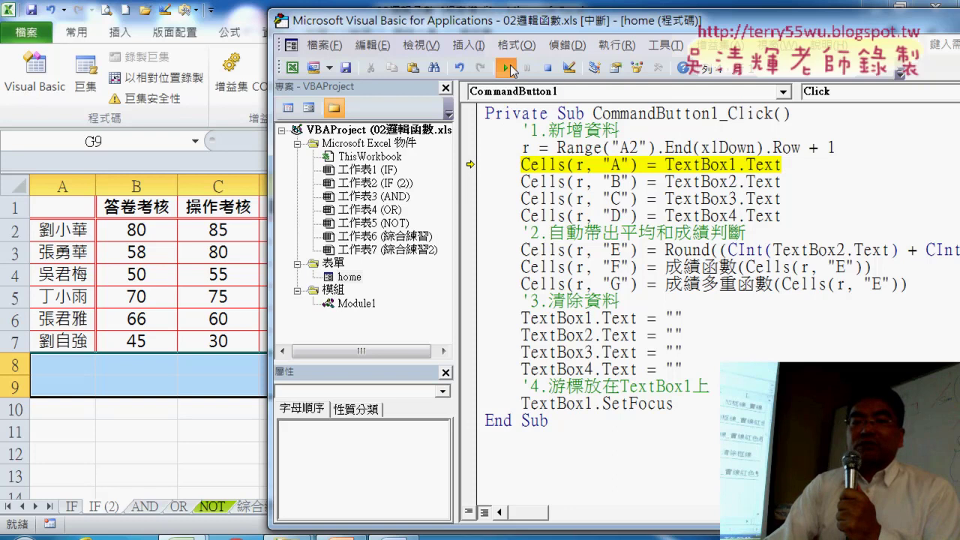
pyautogui.click(508, 68)
# Move the form aside and mark the AAA record and input boxes in red ink
pyautogui.moveTo(525, 154); pyautogui.dragTo(700, 68)
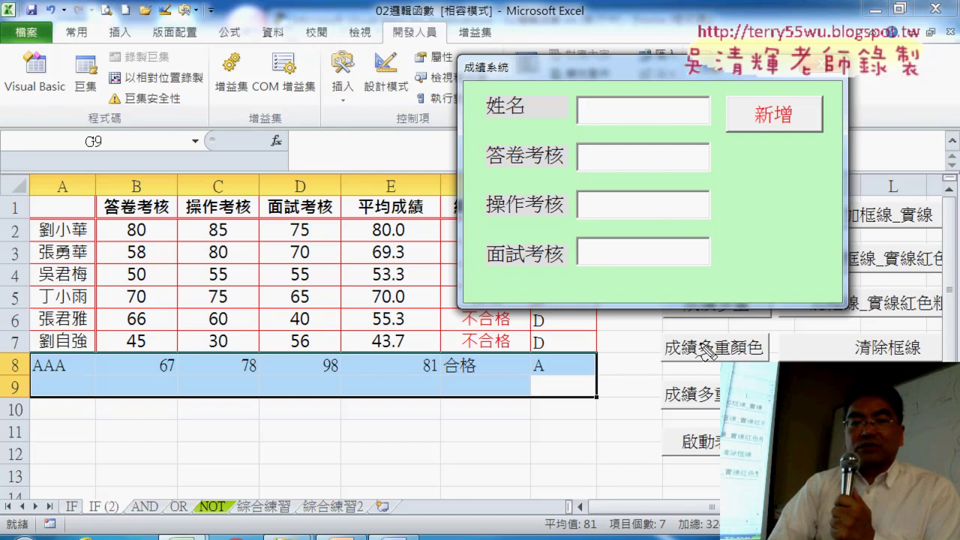
pyautogui.moveTo(558, 384)
pyautogui.mouseDown()
pyautogui.moveTo(42, 391)
pyautogui.moveTo(518, 387)
pyautogui.mouseUp()
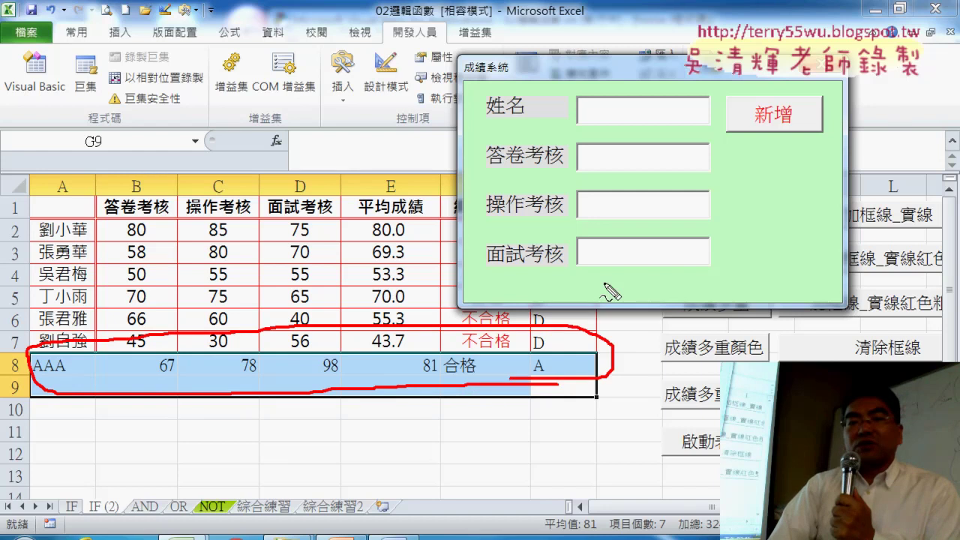
pyautogui.moveTo(594, 281)
pyautogui.mouseDown()
pyautogui.moveTo(563, 159)
pyautogui.moveTo(594, 279)
pyautogui.mouseUp()
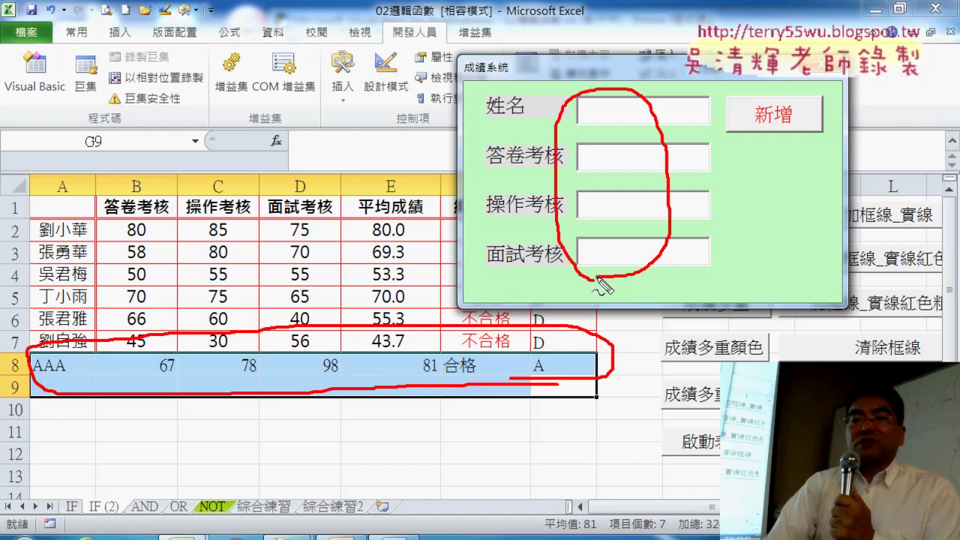
pyautogui.moveTo(589, 104); pyautogui.dragTo(586, 123)
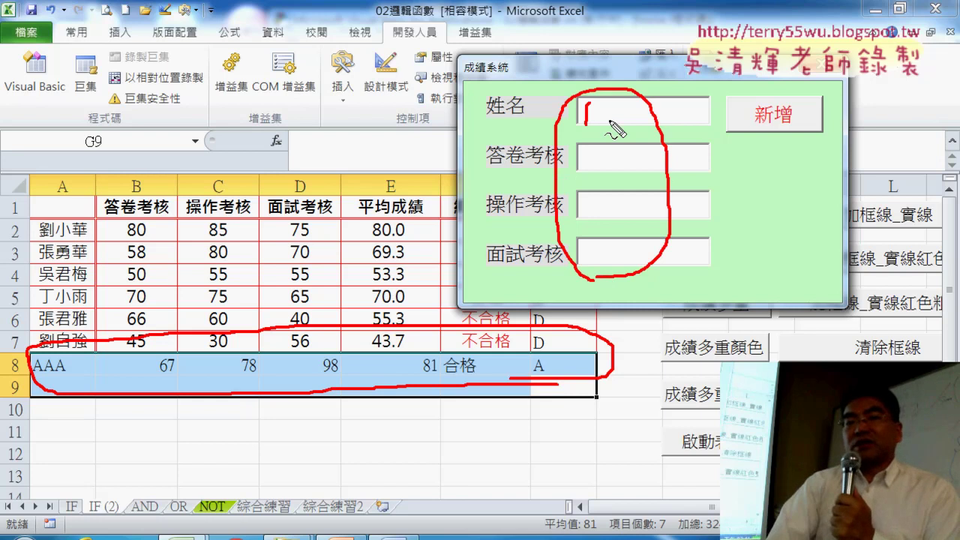
pyautogui.press('Escape')
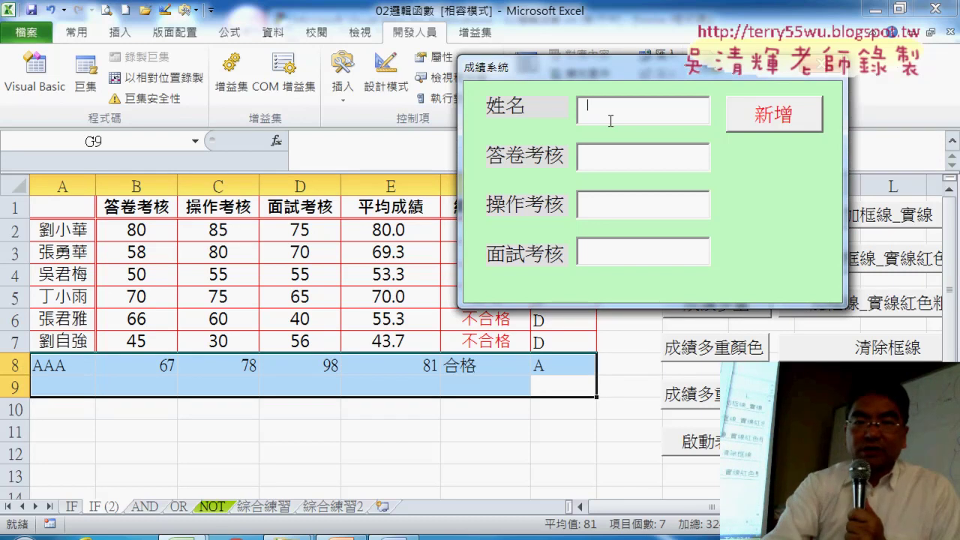
# Add the BBB (56, 87, 90) and CCCC (78, 99, 76) records as rows 9 and 10
pyautogui.write('BBB')
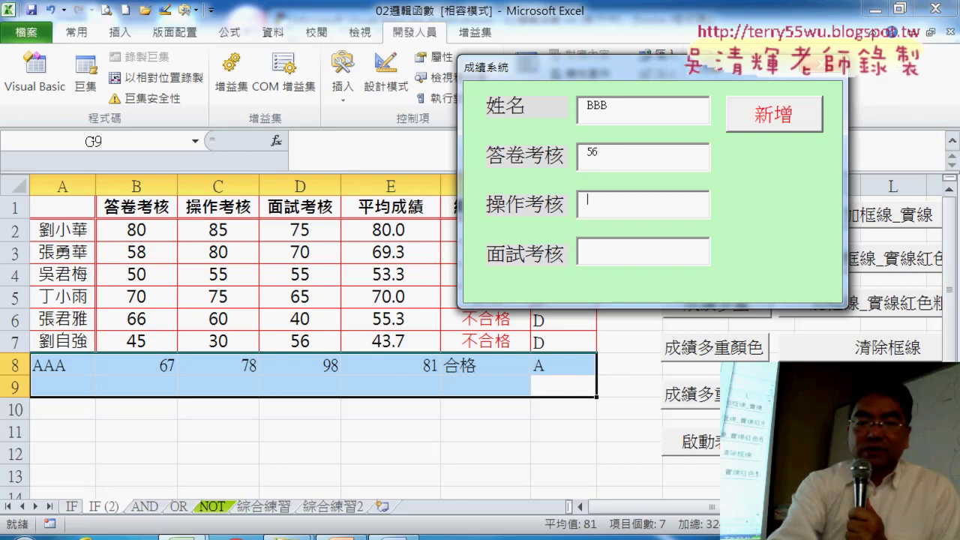
pyautogui.write('9')
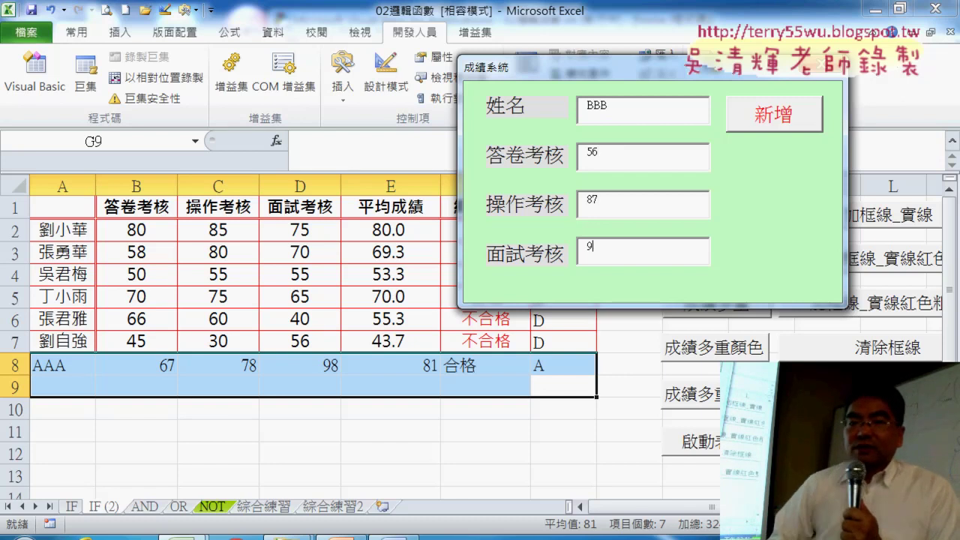
pyautogui.write('0')
pyautogui.press('Tab')
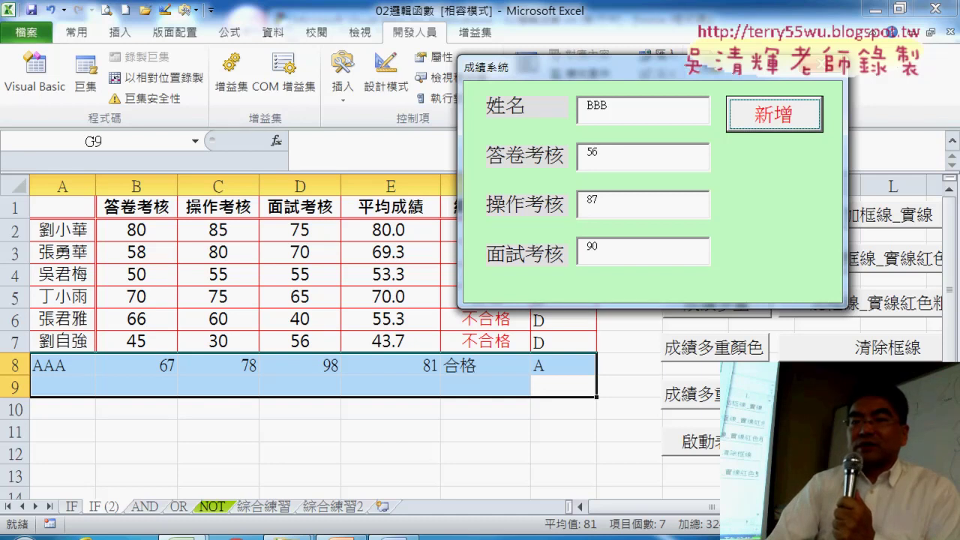
pyautogui.click(768, 119)
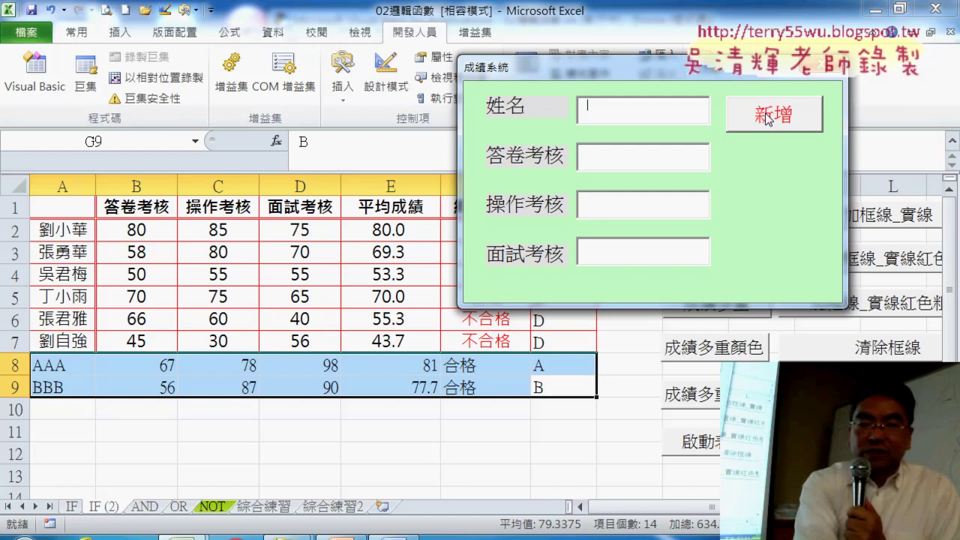
pyautogui.write('c')
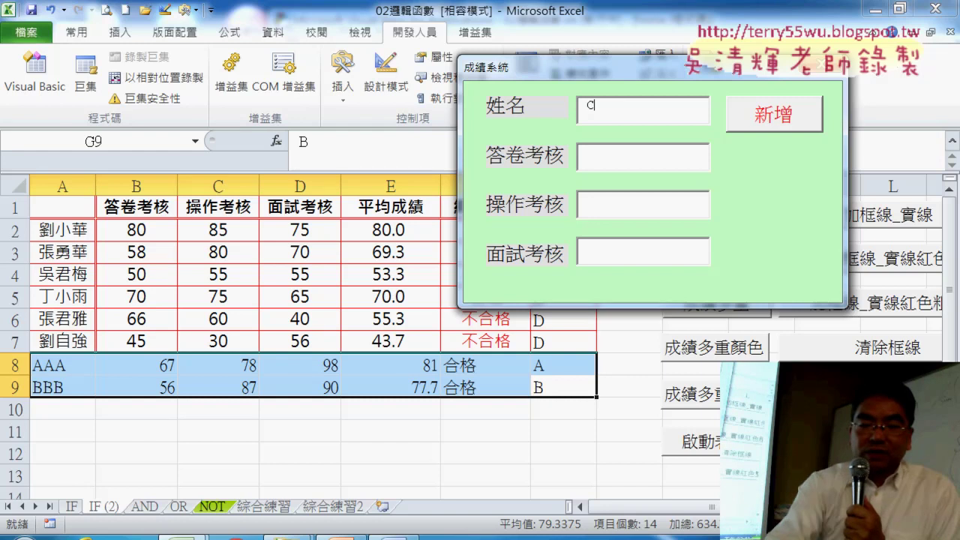
pyautogui.write('ccc')
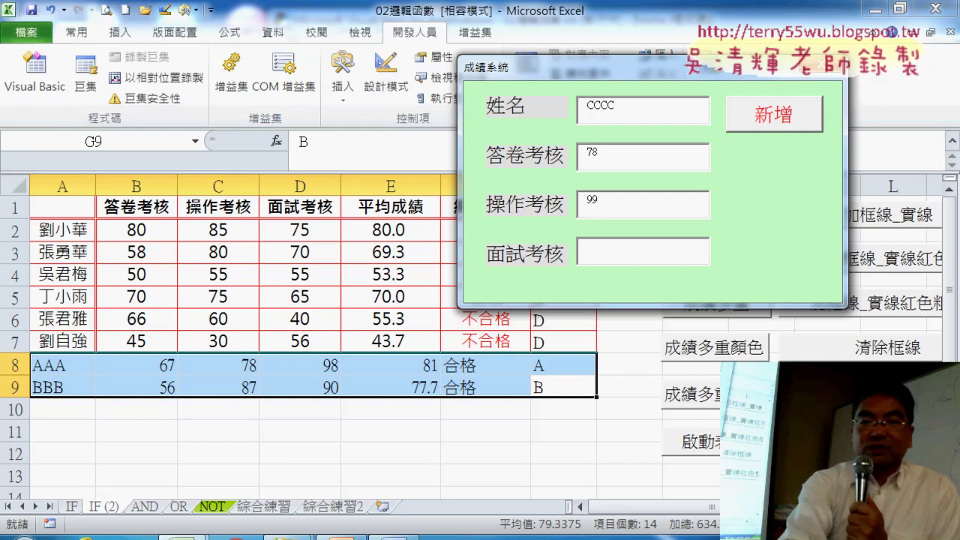
pyautogui.write('6')
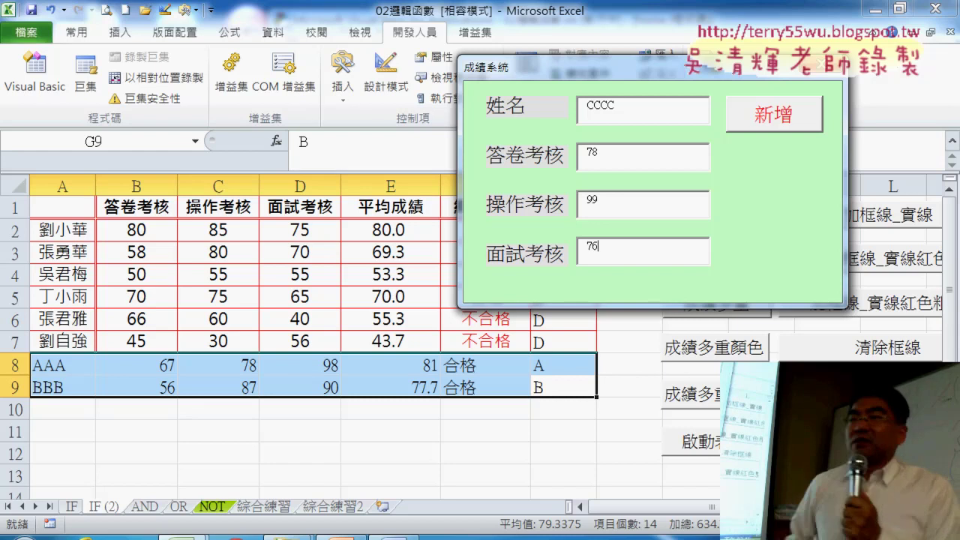
pyautogui.click(774, 114)
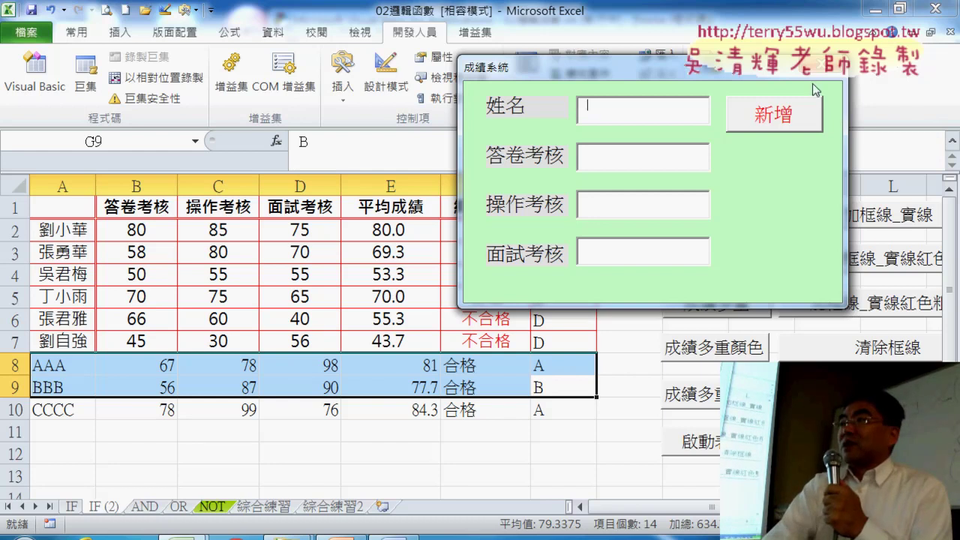
# Trigger the empty-form type mismatch, debug to the Round average line, and add a line after Sub
pyautogui.click(787, 124)
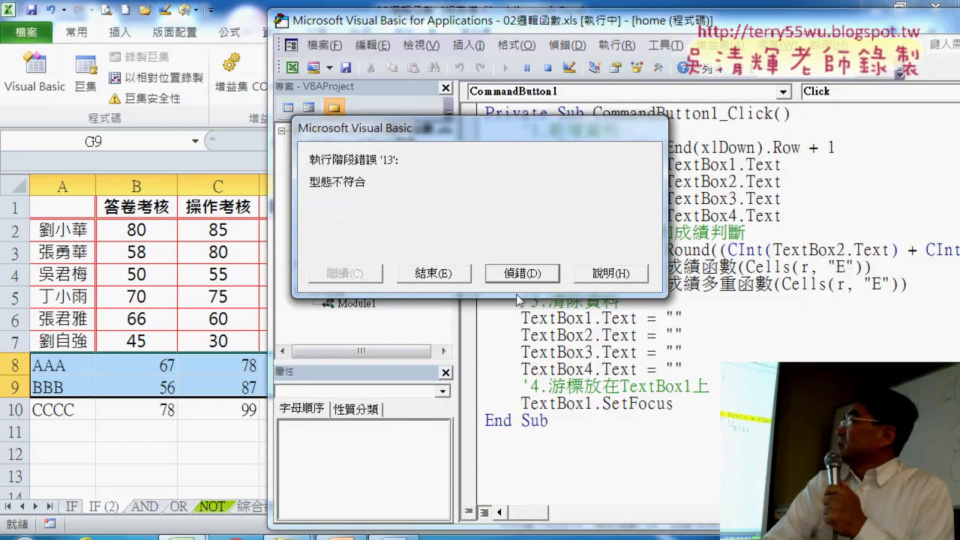
pyautogui.click(525, 274)
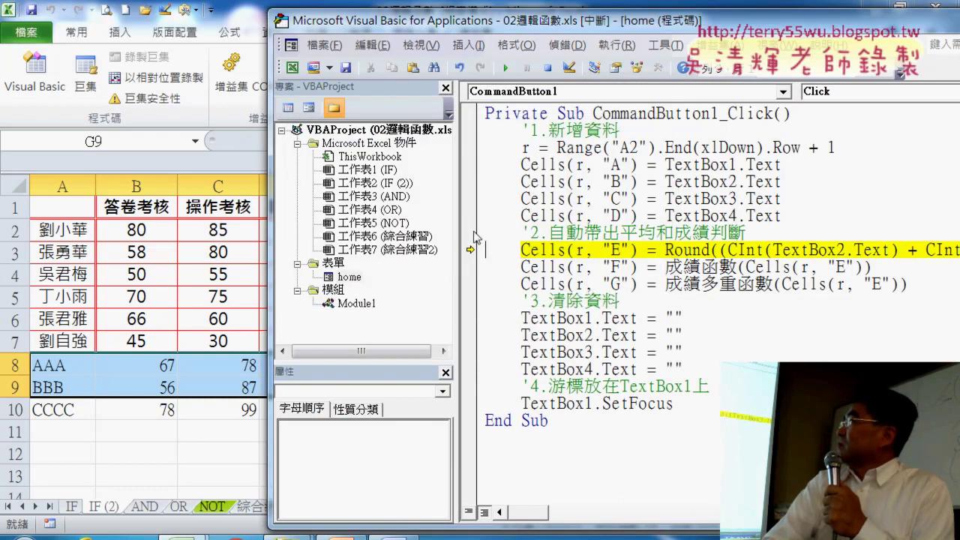
pyautogui.moveTo(456, 220); pyautogui.dragTo(353, 220)
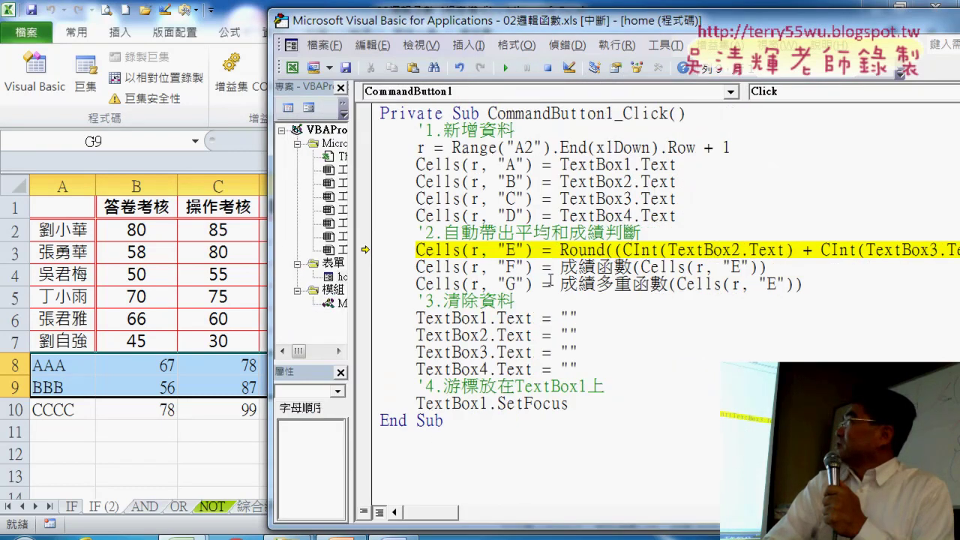
pyautogui.moveTo(674, 250)
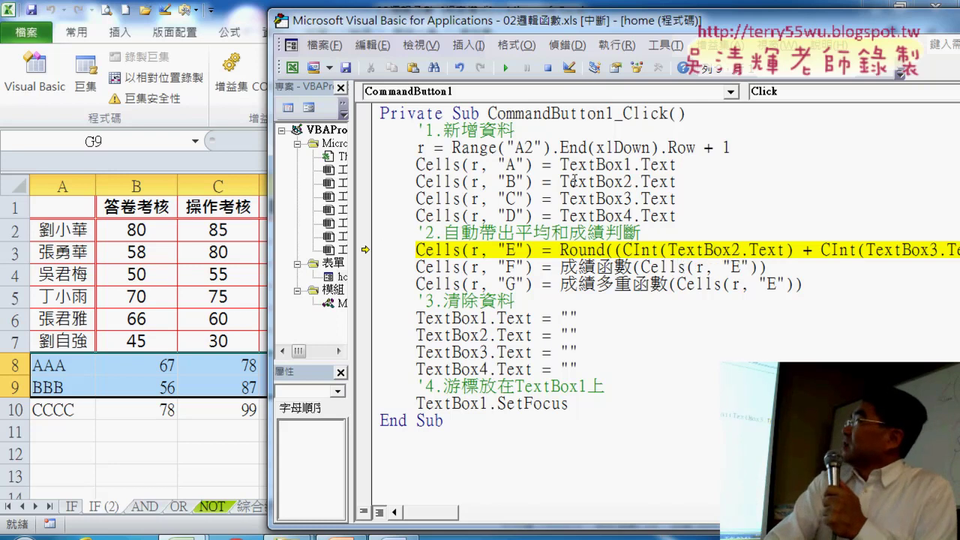
pyautogui.click(508, 69)
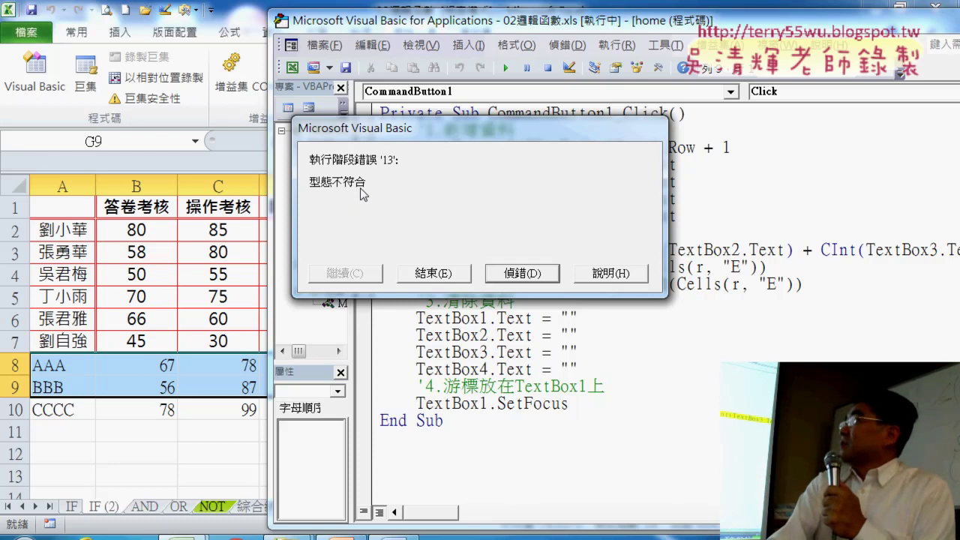
pyautogui.click(498, 279)
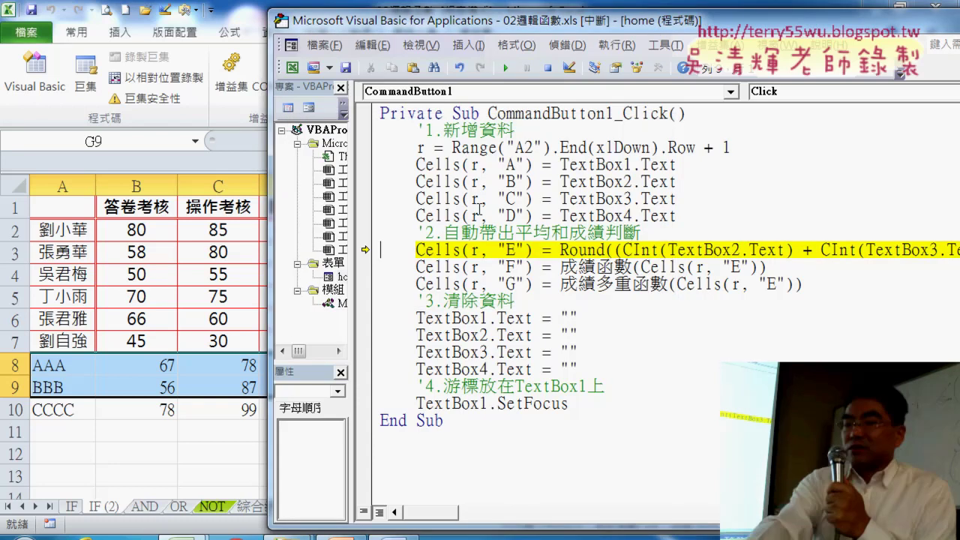
pyautogui.click(713, 115)
pyautogui.press('Return')
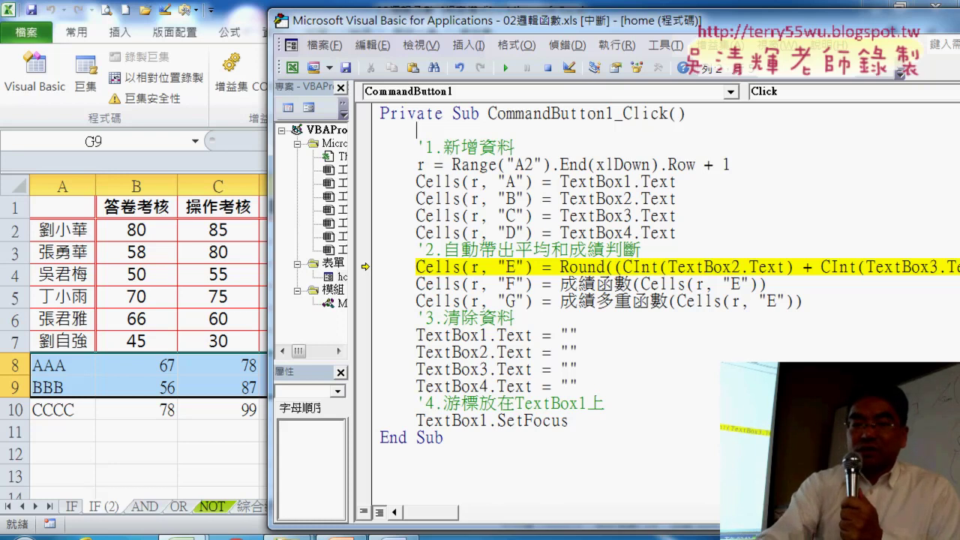
# Add an If TextBox1.Text = "" Then … End If block at the routine's top, starting a msgbox inside
pyautogui.press('Return')
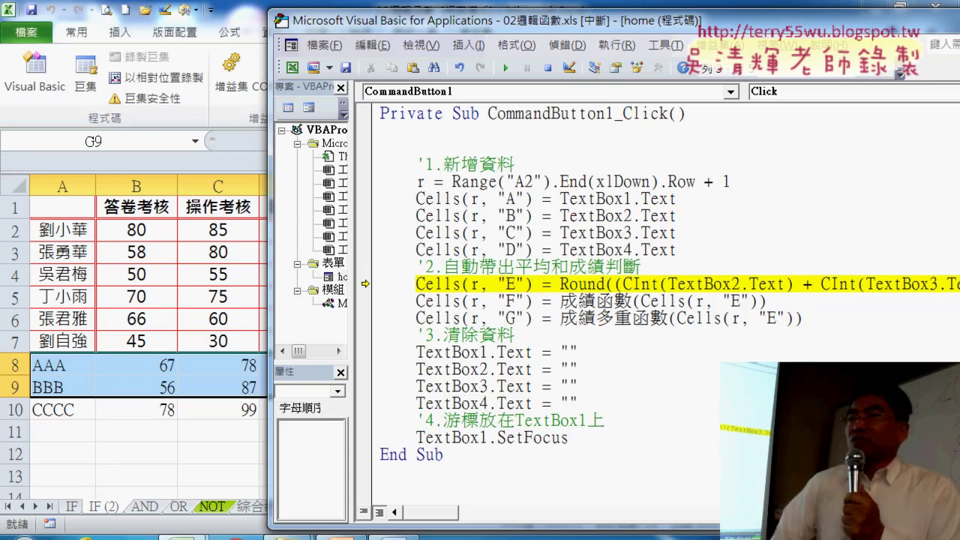
pyautogui.write('if')
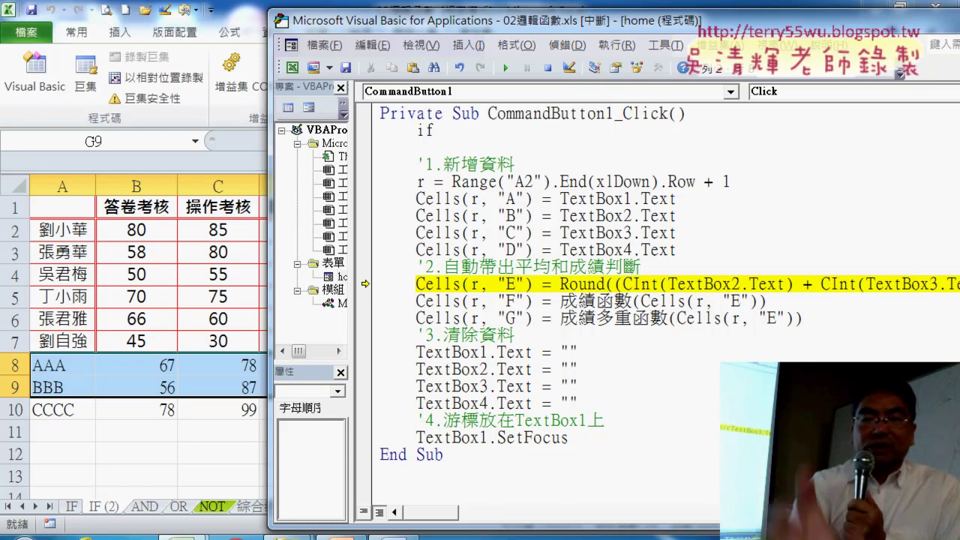
pyautogui.write(' tex')
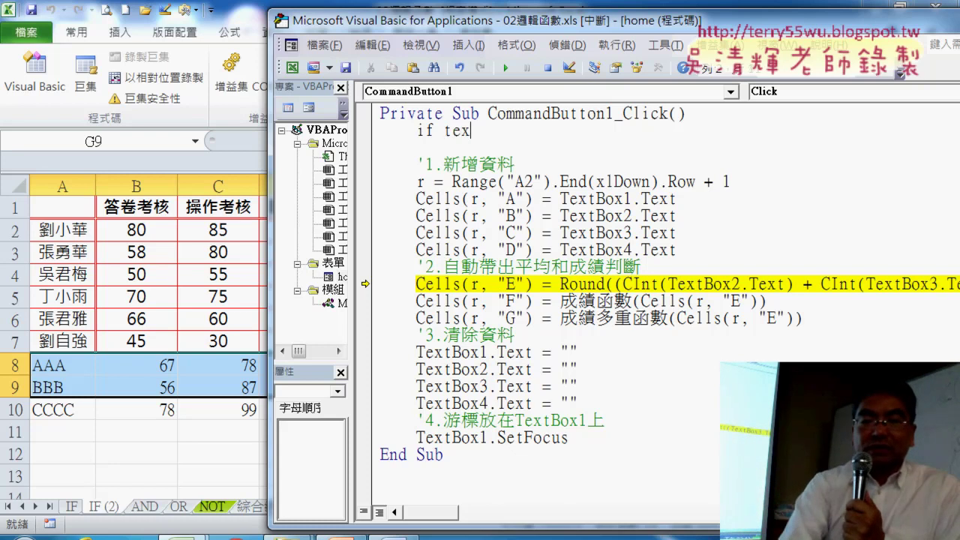
pyautogui.write('tbo')
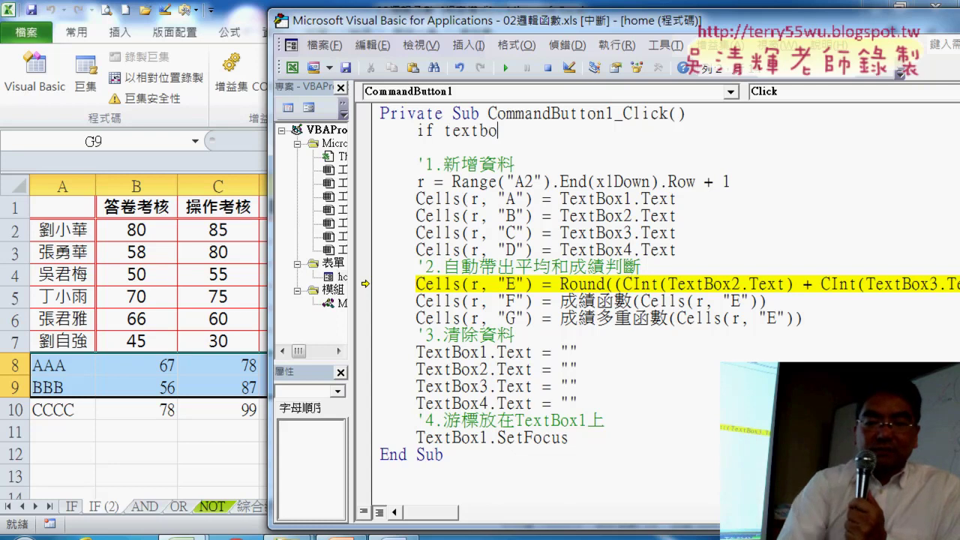
pyautogui.write('x')
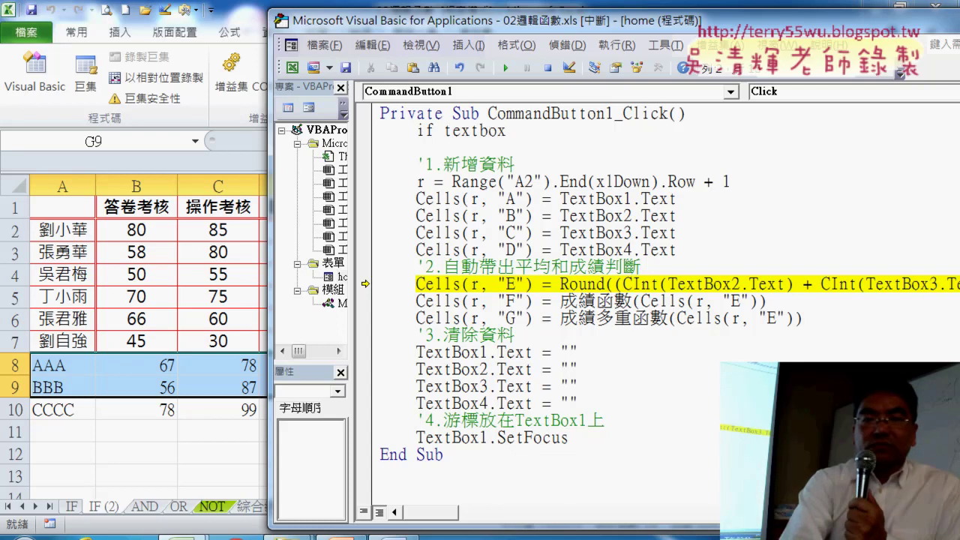
pyautogui.write('1.te')
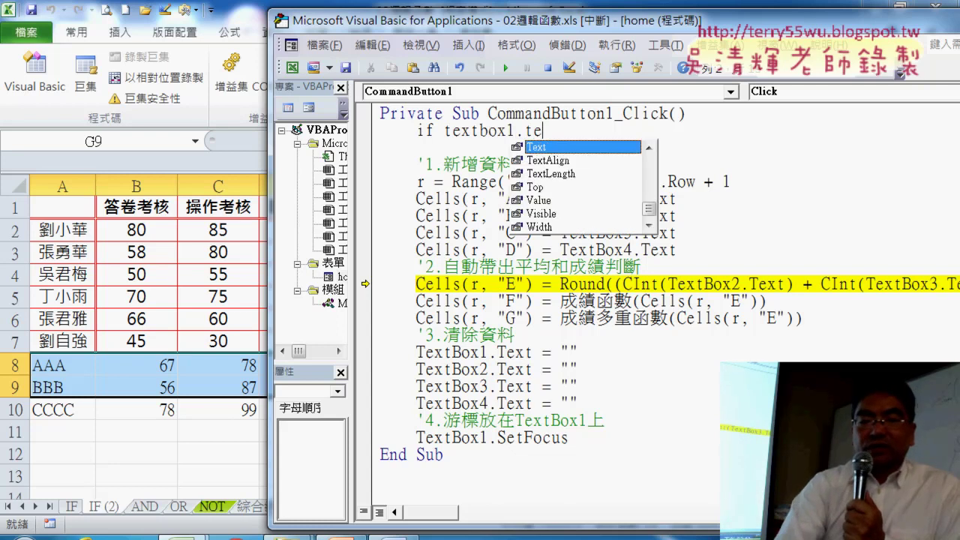
pyautogui.write('=')
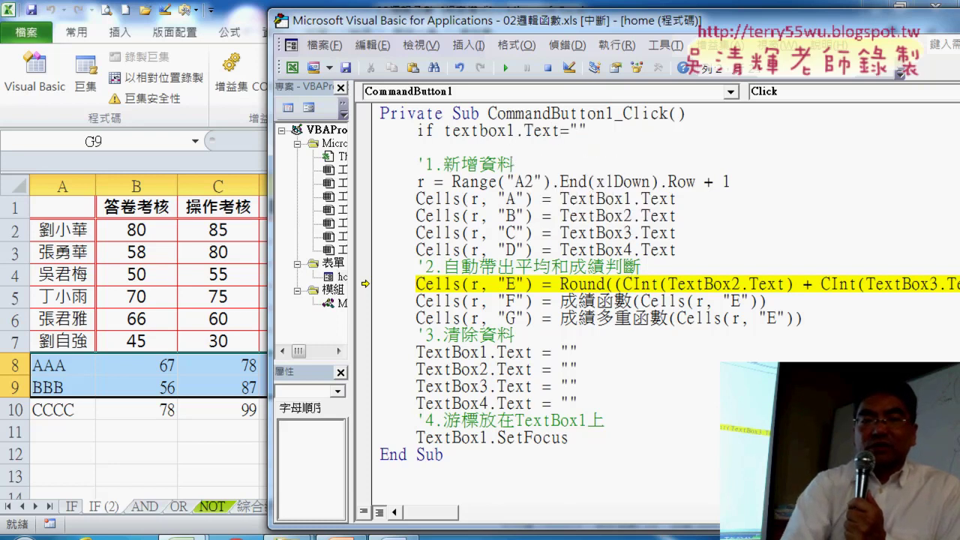
pyautogui.write('the')
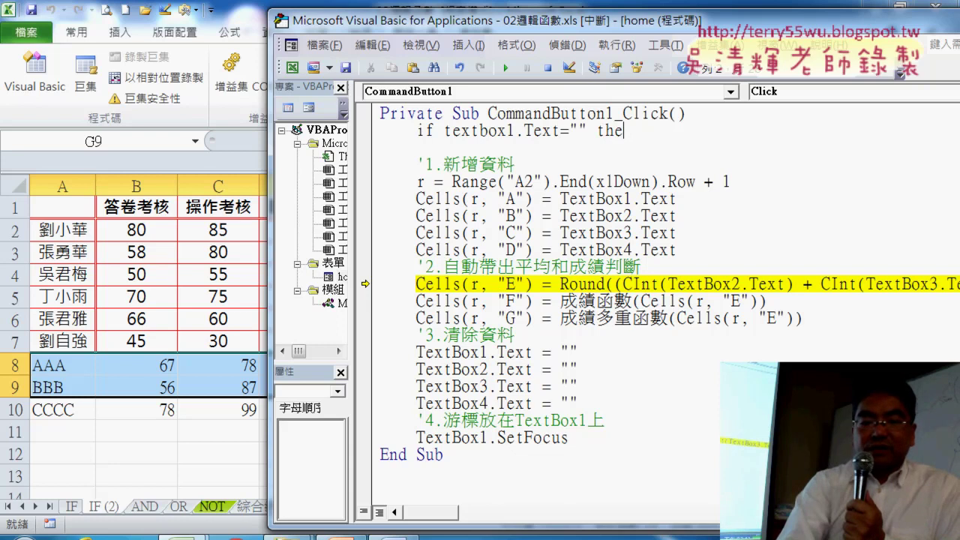
pyautogui.press('Return')
pyautogui.press('Return')
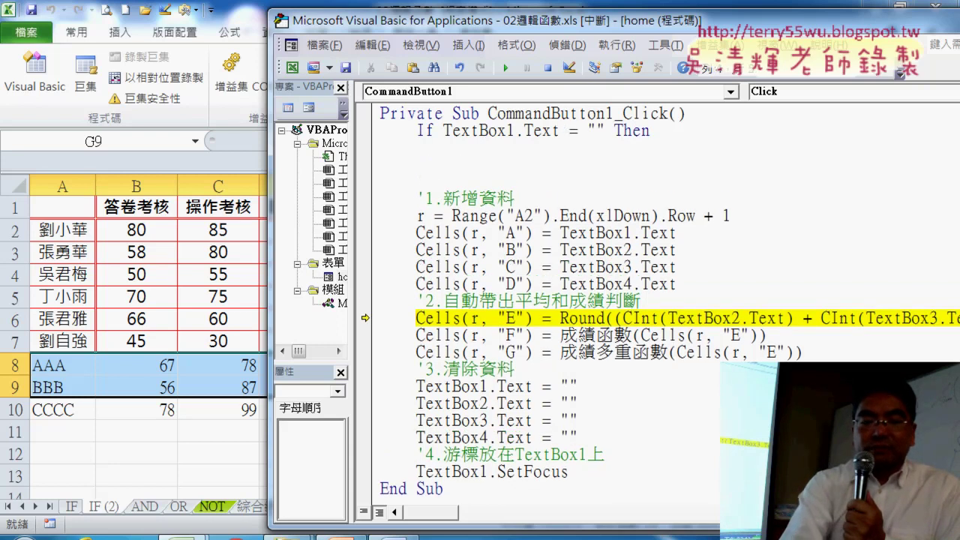
pyautogui.write('en')
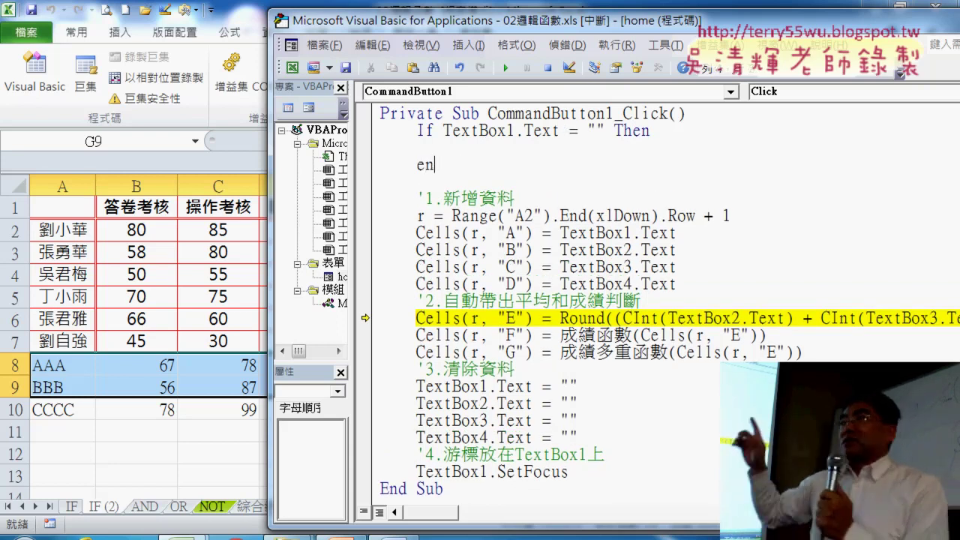
pyautogui.write('d if')
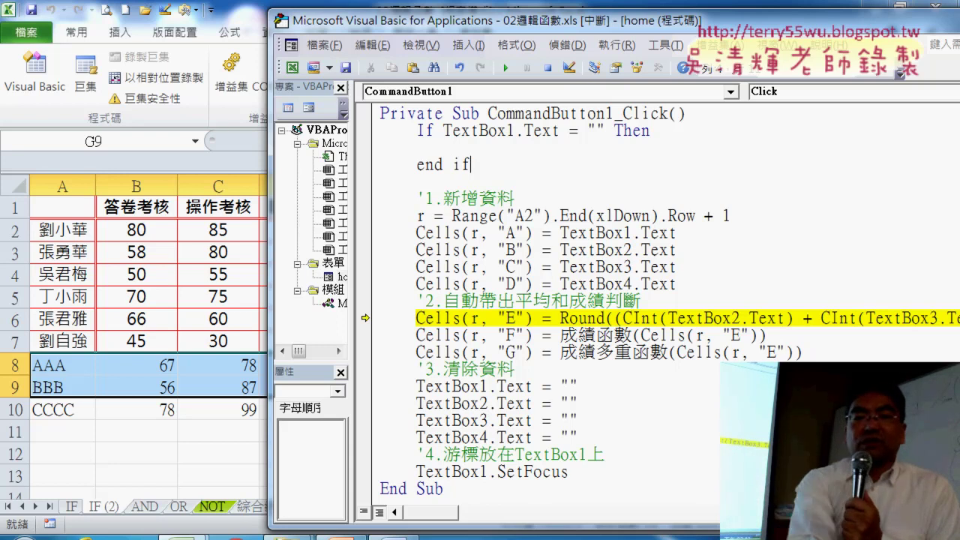
pyautogui.click(453, 147)
pyautogui.write('ms')
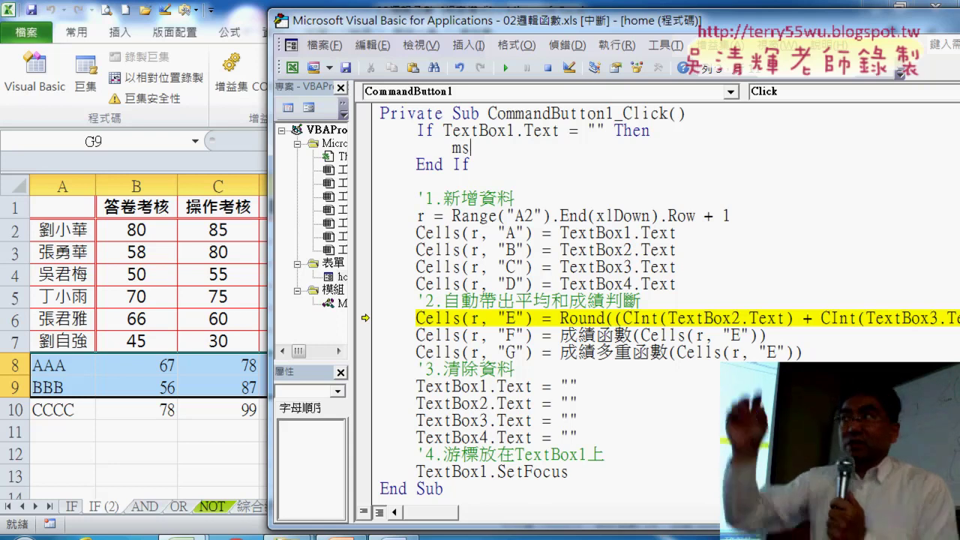
pyautogui.write('gbox')
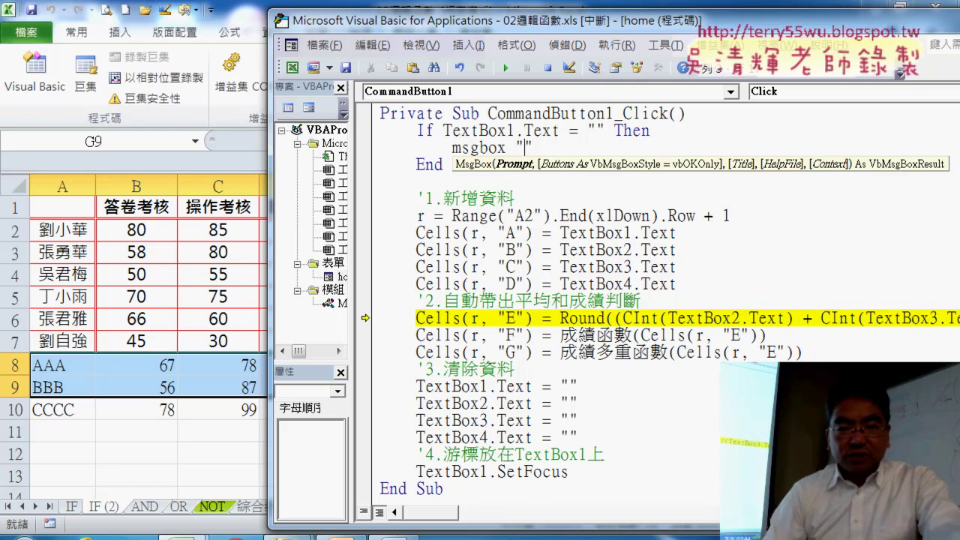
# Complete the guard's line as MsgBox "請輸入姓名!!!", vbCritical
pyautogui.press('Escape')
pyautogui.moveTo(221, 538)
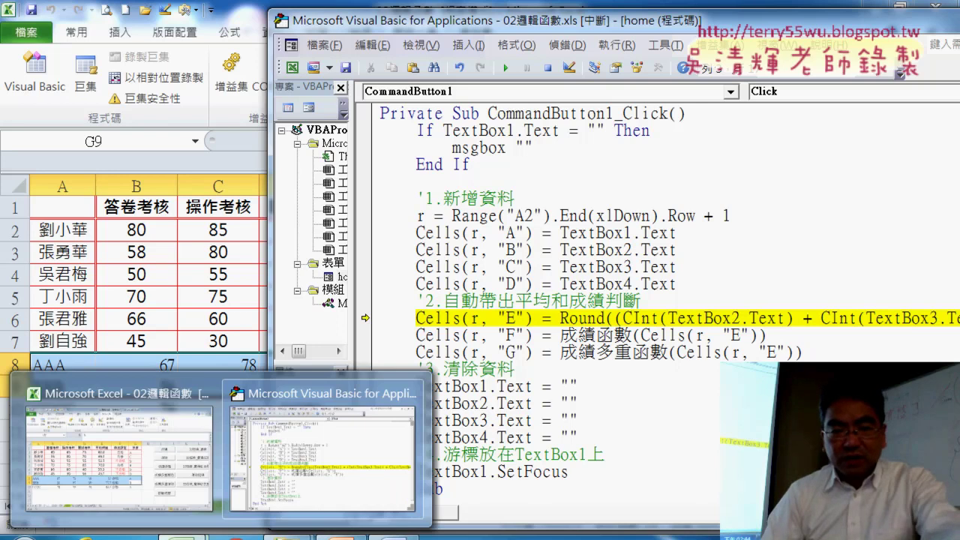
pyautogui.click(267, 507)
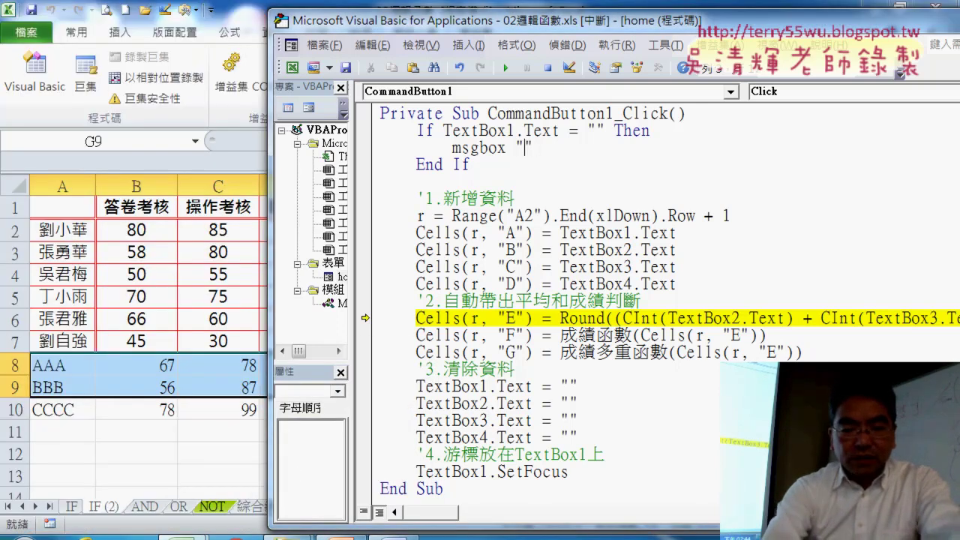
pyautogui.write('請ㄕㄨ')
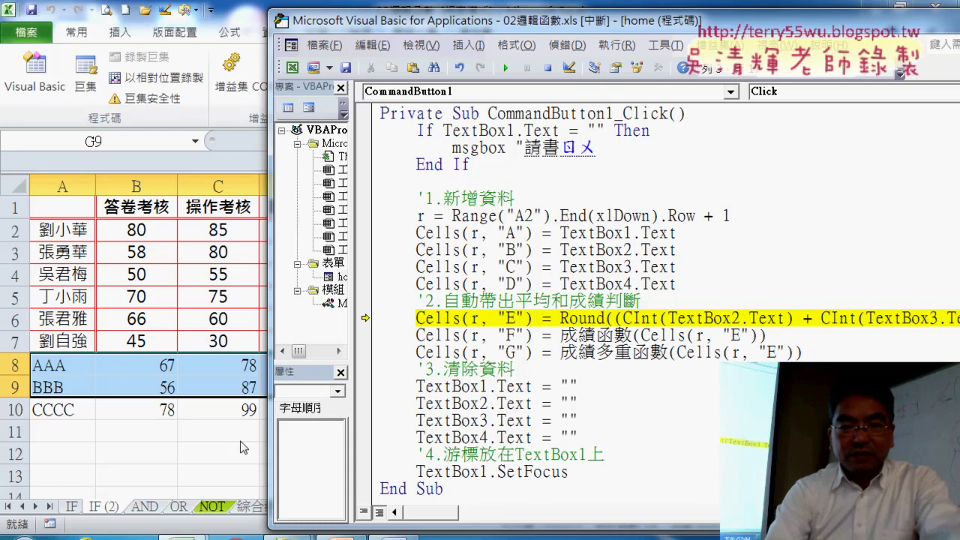
pyautogui.write('輸入姓名')
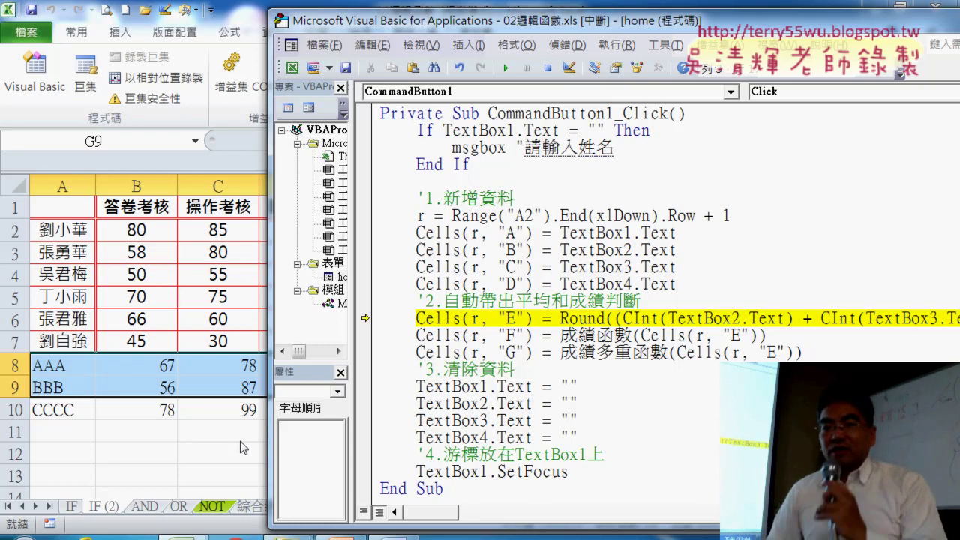
pyautogui.write('!!!')
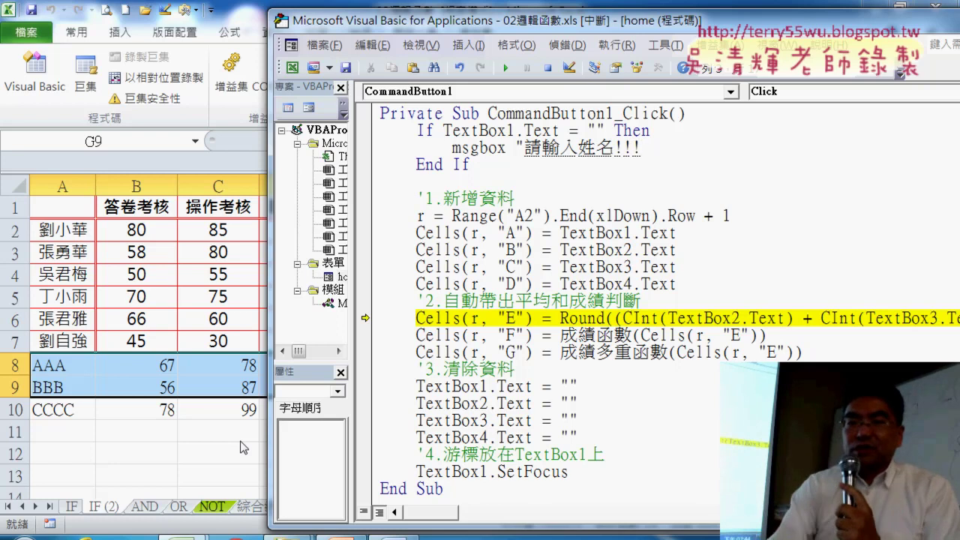
pyautogui.write('"')
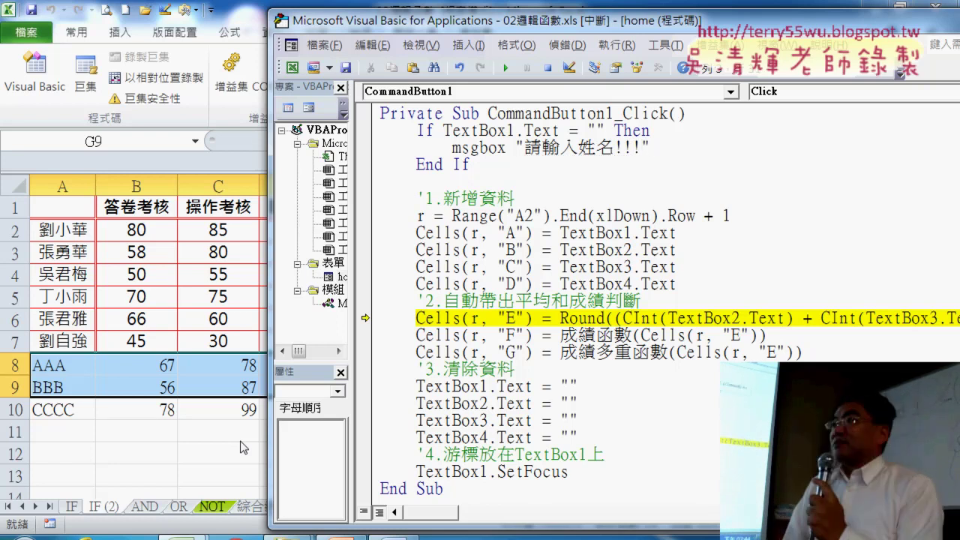
pyautogui.write(',')
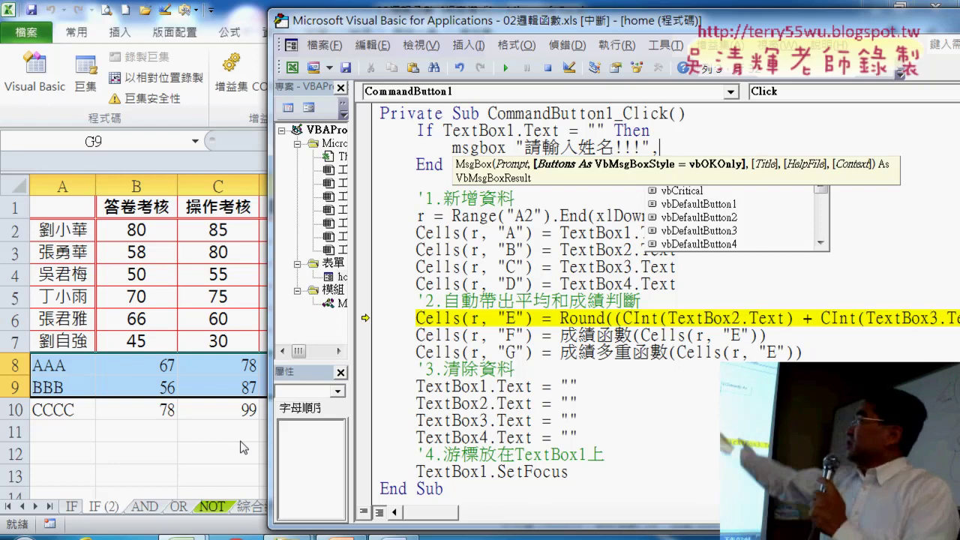
pyautogui.press('Up')
pyautogui.press('Down')
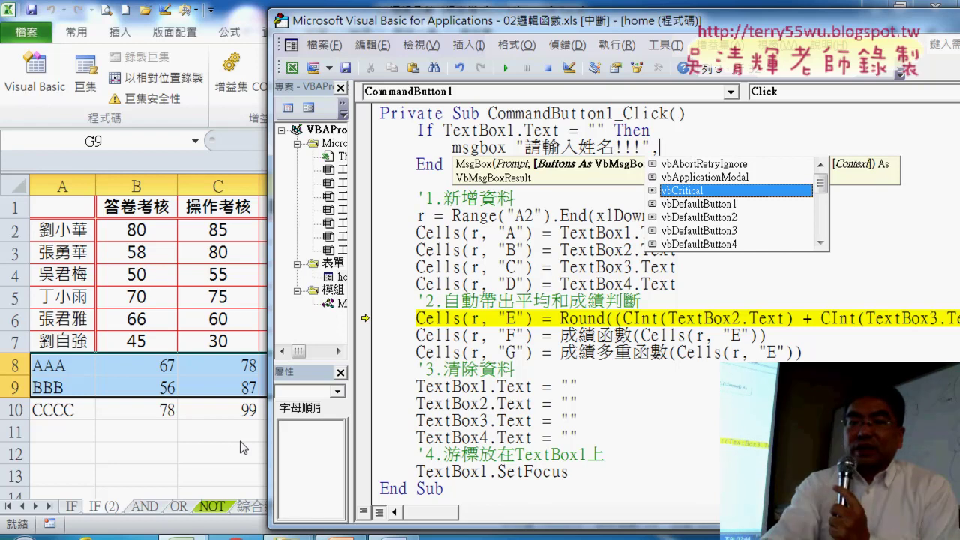
pyautogui.press('Tab')
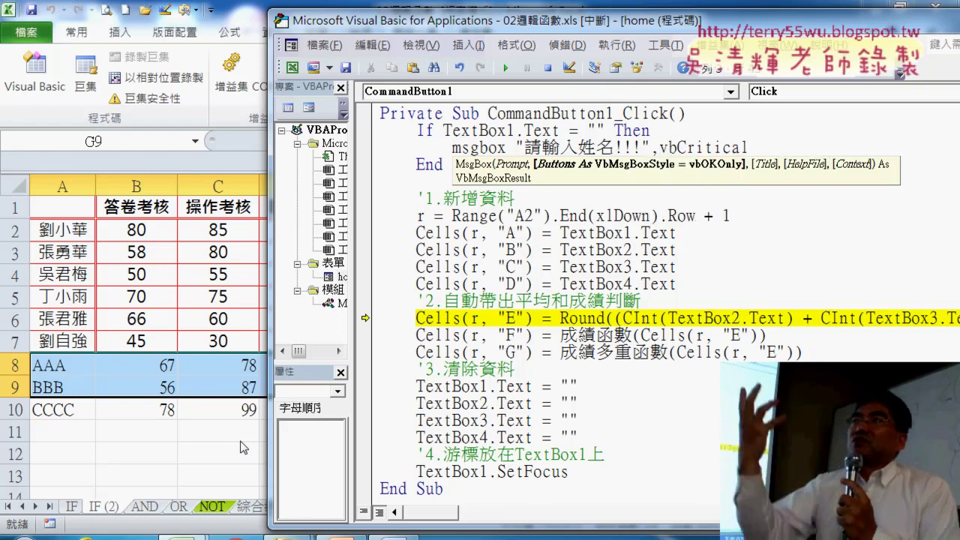
pyautogui.press('Return')
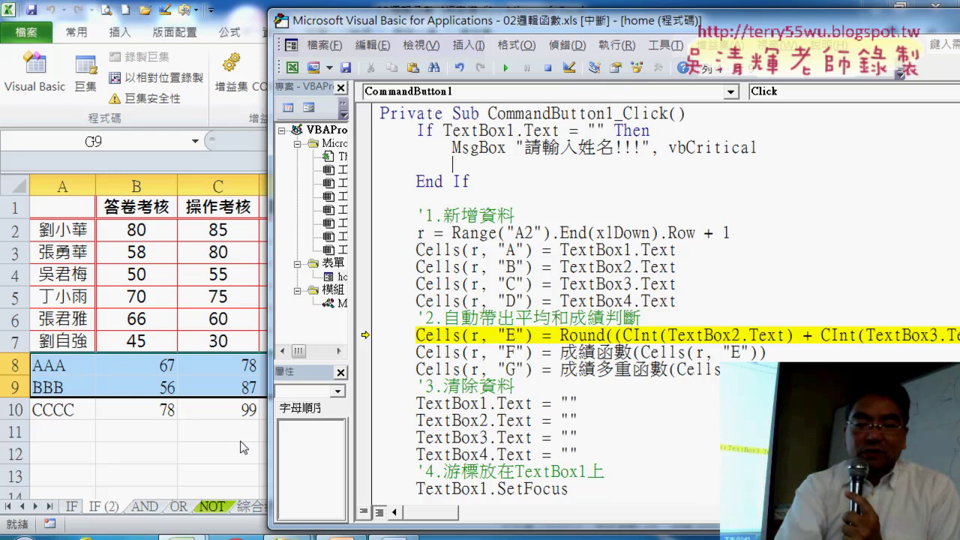
# Add TextBox1.SetFocus and Exit Sub to the empty-name If block, then resume the code, which raises run-time error 13
pyautogui.write('textbox')
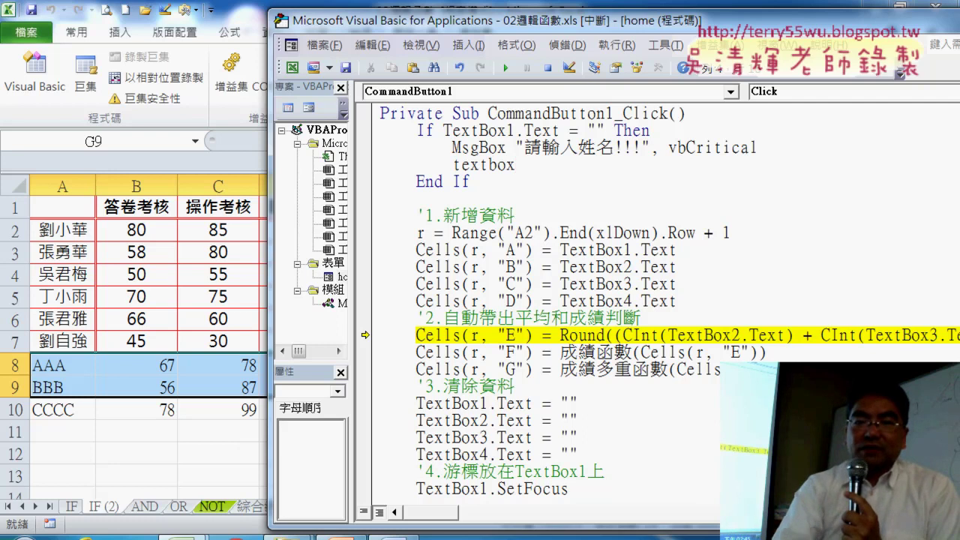
pyautogui.write('1.set')
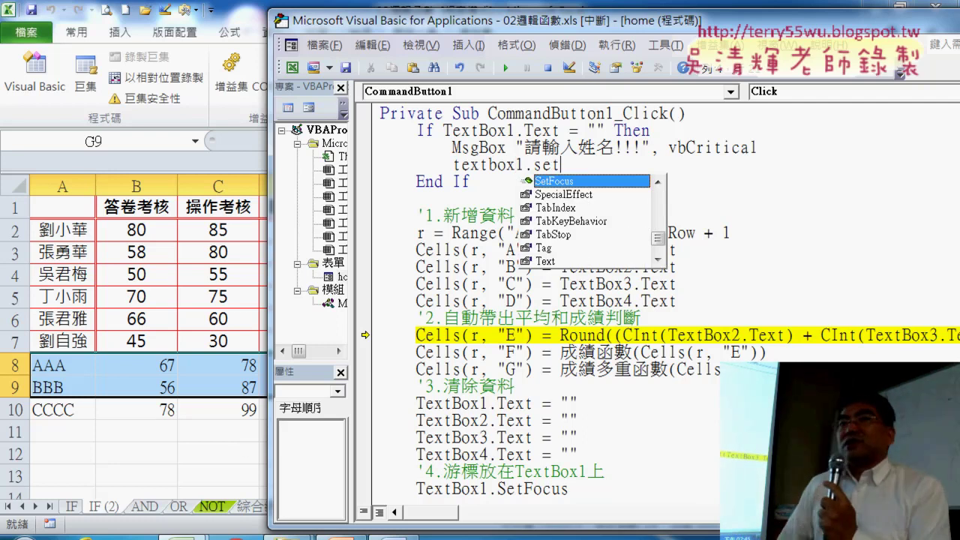
pyautogui.press('Tab')
pyautogui.press('Return')
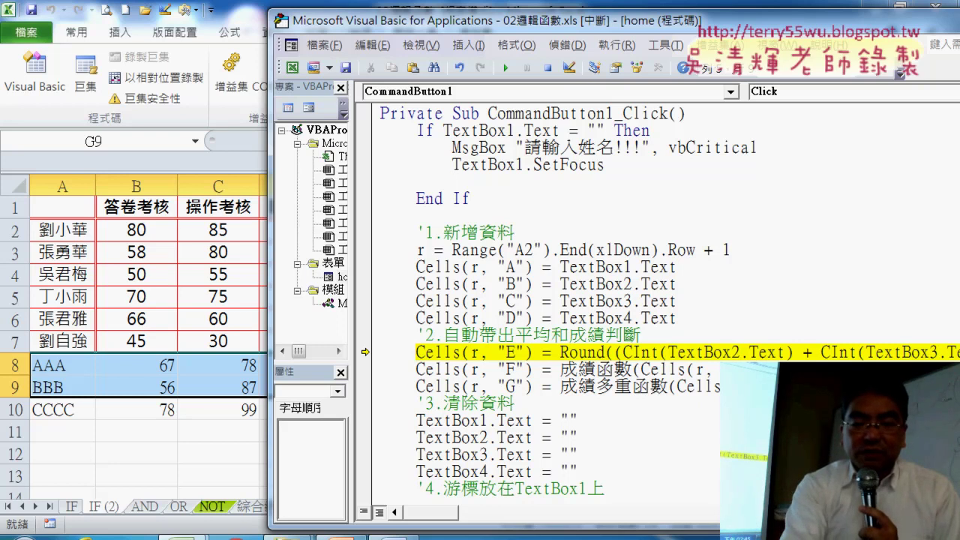
pyautogui.write('exi')
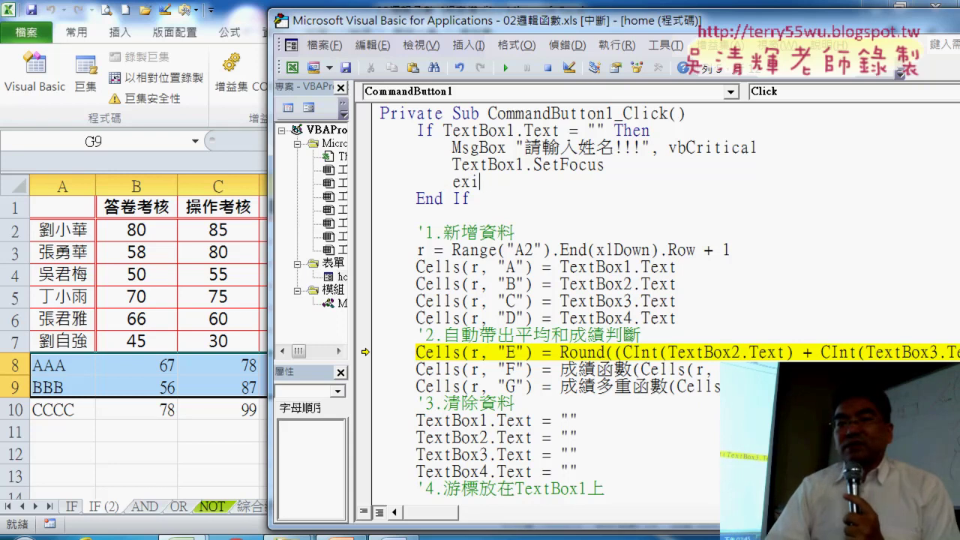
pyautogui.write('t sub')
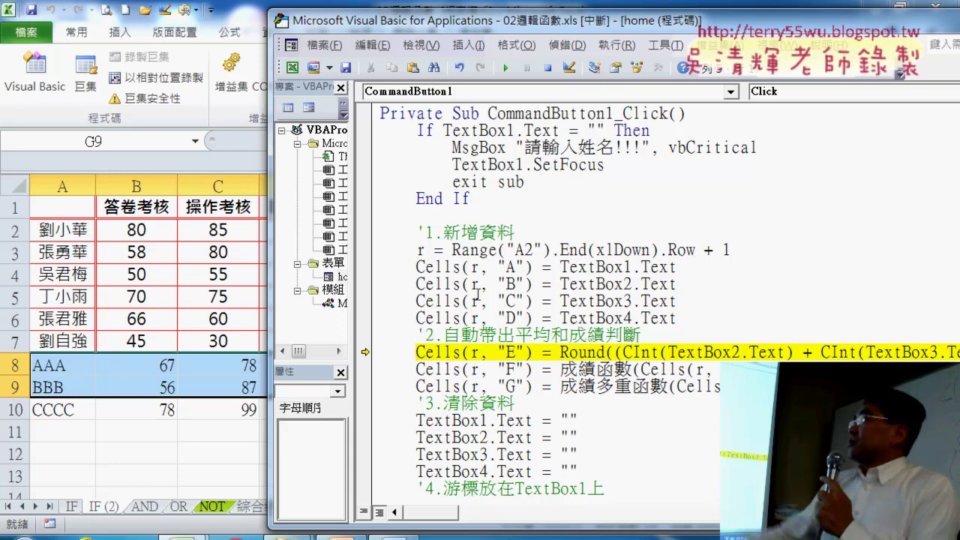
pyautogui.click(476, 198)
pyautogui.moveTo(475, 198); pyautogui.dragTo(382, 127)
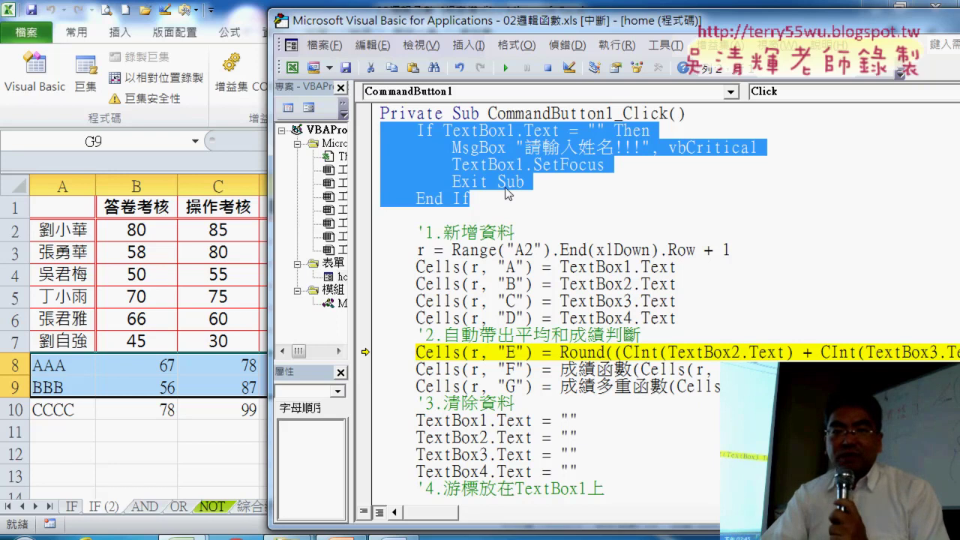
pyautogui.click(505, 69)
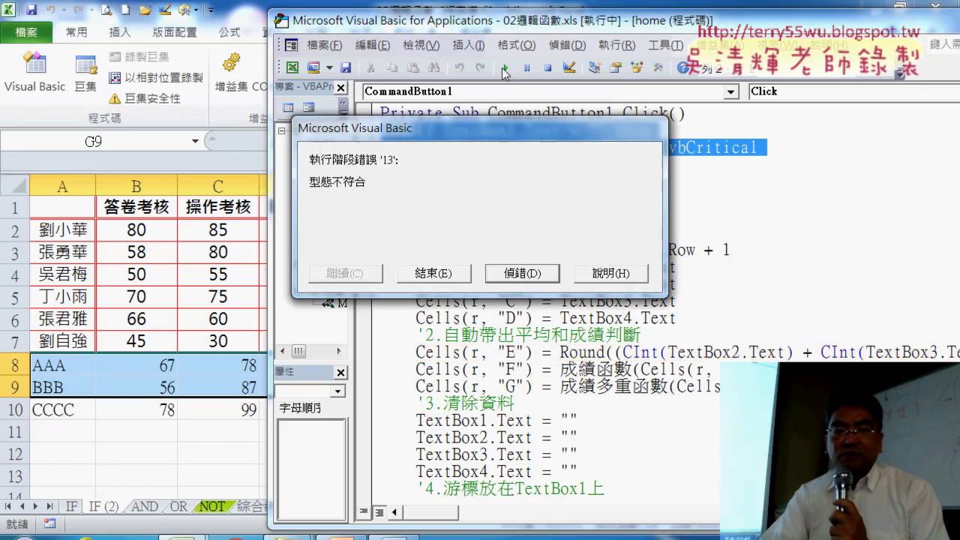
# Stop the errored code and rerun the 成績系統 form, moving it off the data table
pyautogui.click(523, 273)
pyautogui.click(547, 68)
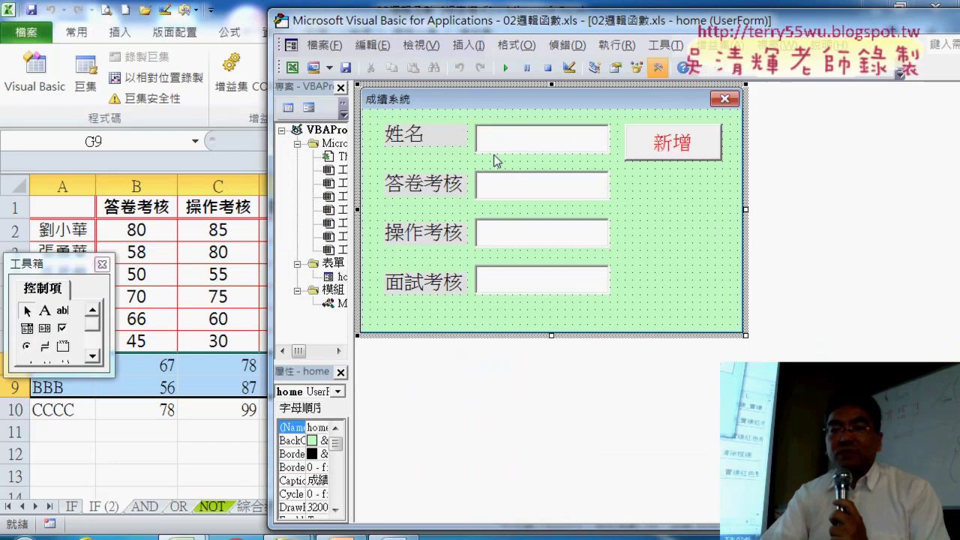
pyautogui.click(506, 68)
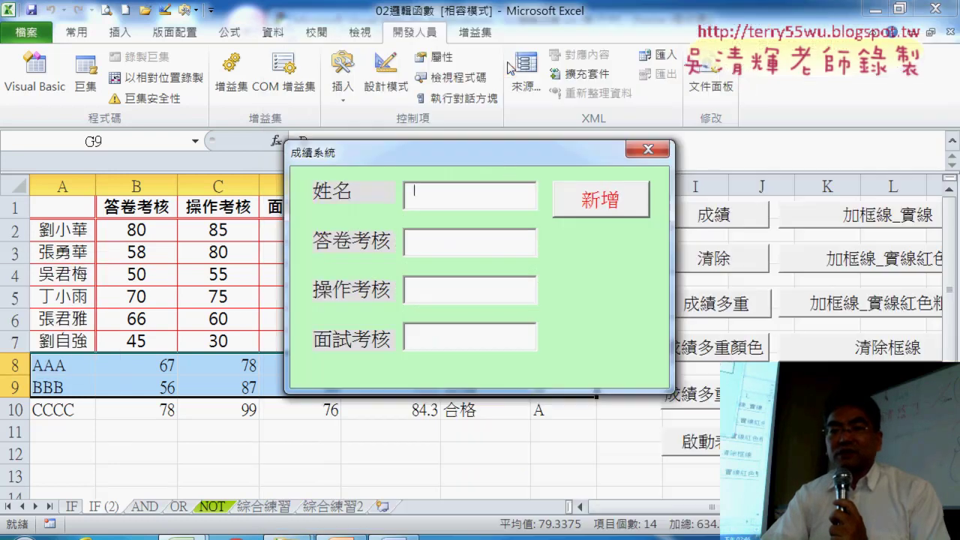
pyautogui.moveTo(509, 156); pyautogui.dragTo(710, 68)
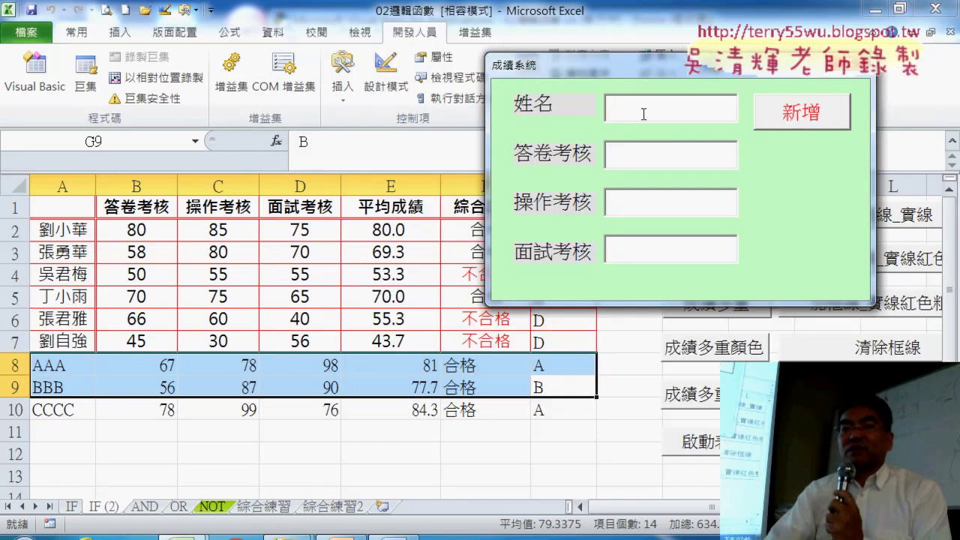
# Add with an empty name to show the critical 請輸入姓名!!! warning, then dismiss it with 確定
pyautogui.click(780, 126)
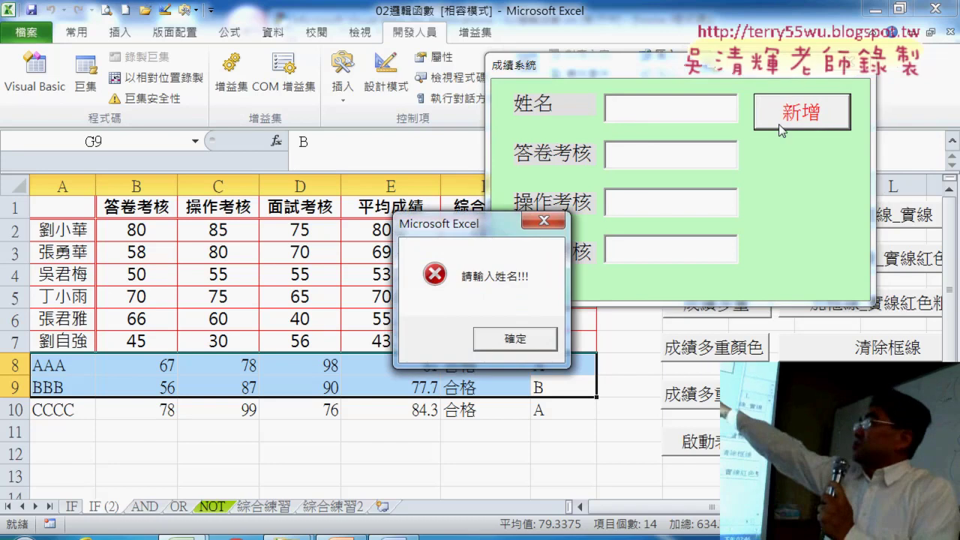
pyautogui.moveTo(486, 234); pyautogui.dragTo(500, 88)
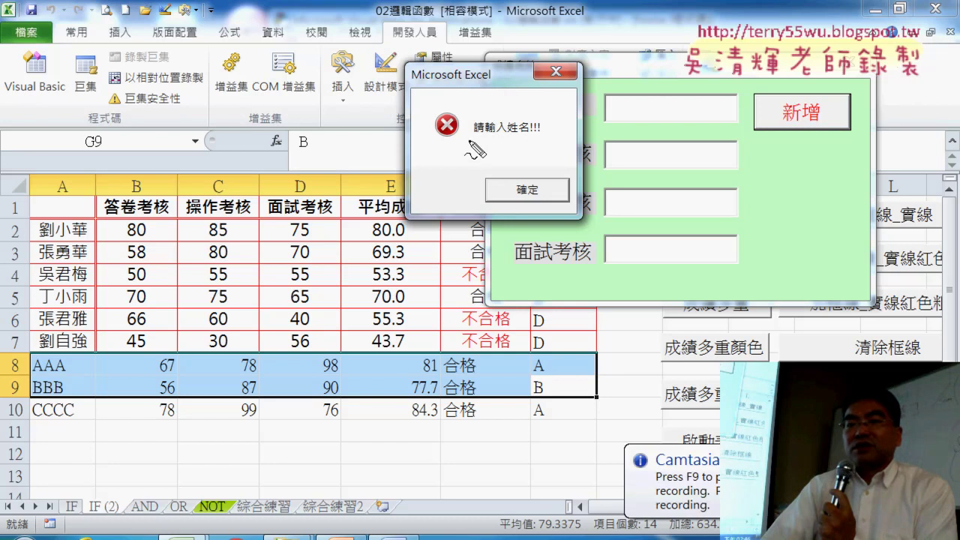
pyautogui.moveTo(474, 150)
pyautogui.mouseDown()
pyautogui.moveTo(481, 132)
pyautogui.moveTo(476, 147)
pyautogui.mouseUp()
pyautogui.moveTo(570, 54)
pyautogui.mouseDown()
pyautogui.moveTo(485, 105)
pyautogui.moveTo(521, 105)
pyautogui.mouseUp()
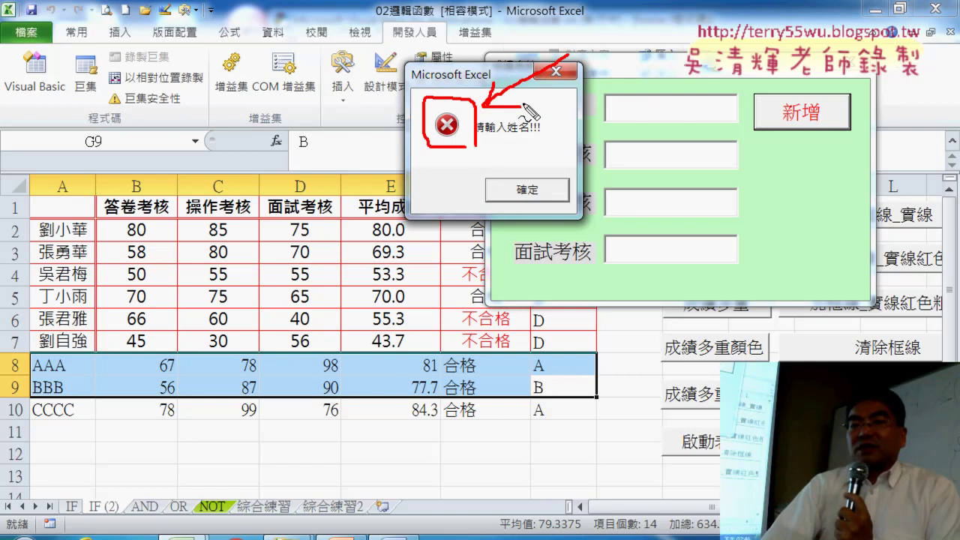
pyautogui.press('Escape')
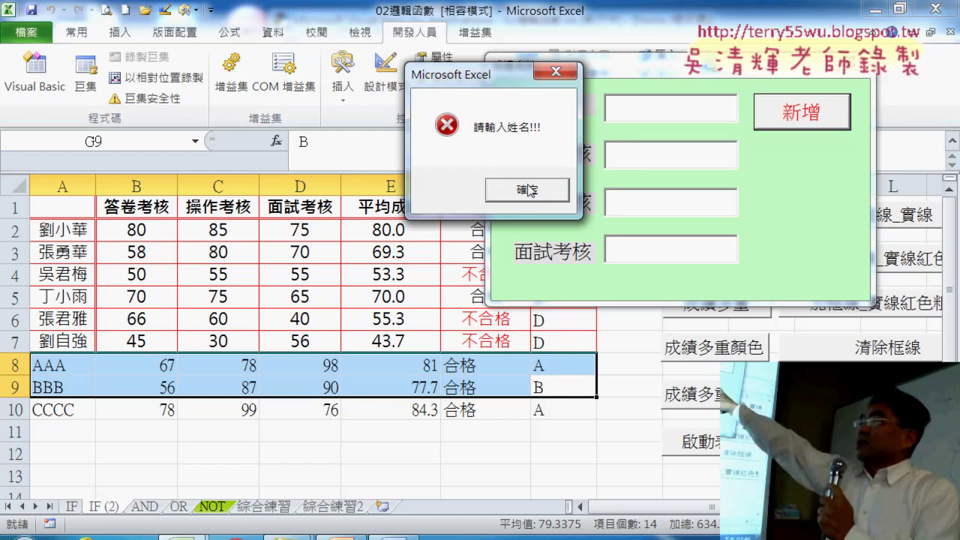
pyautogui.click(551, 194)
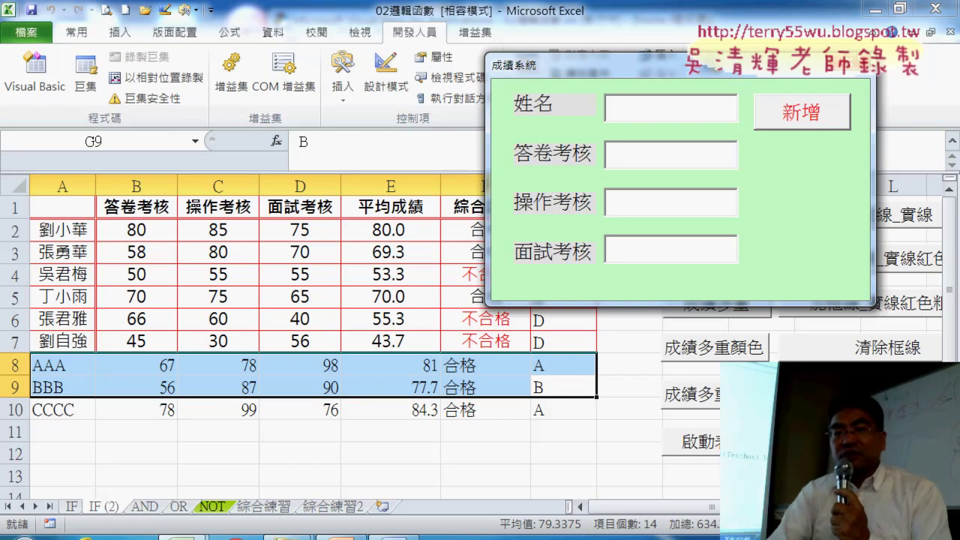
# Duplicate the TextBox1 empty check in the 新增 button's click code as a TextBox2 check
pyautogui.click(862, 66)
pyautogui.click(665, 160)
pyautogui.doubleClick(665, 159)
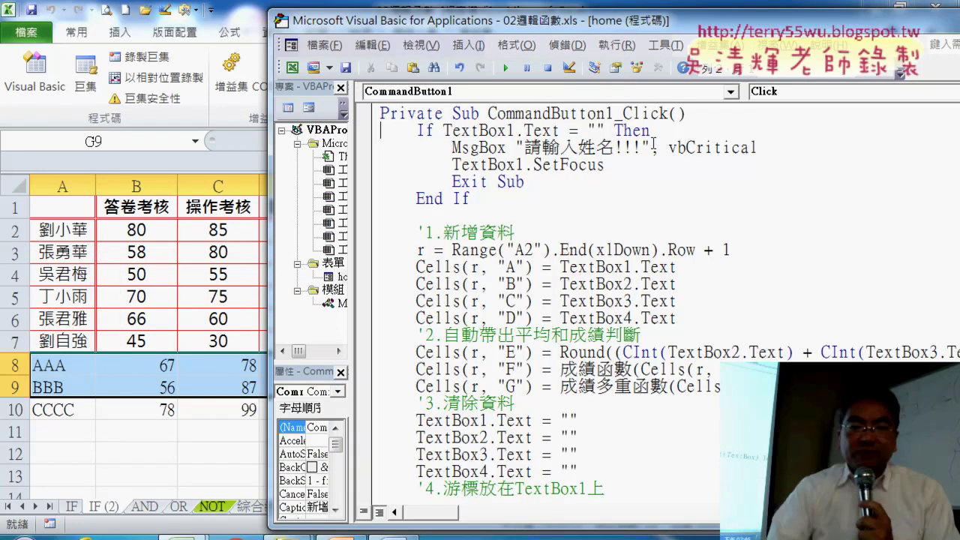
pyautogui.moveTo(469, 198)
pyautogui.mouseDown()
pyautogui.moveTo(341, 142)
pyautogui.moveTo(342, 131)
pyautogui.mouseUp()
pyautogui.hotkey('ctrl', 'c')
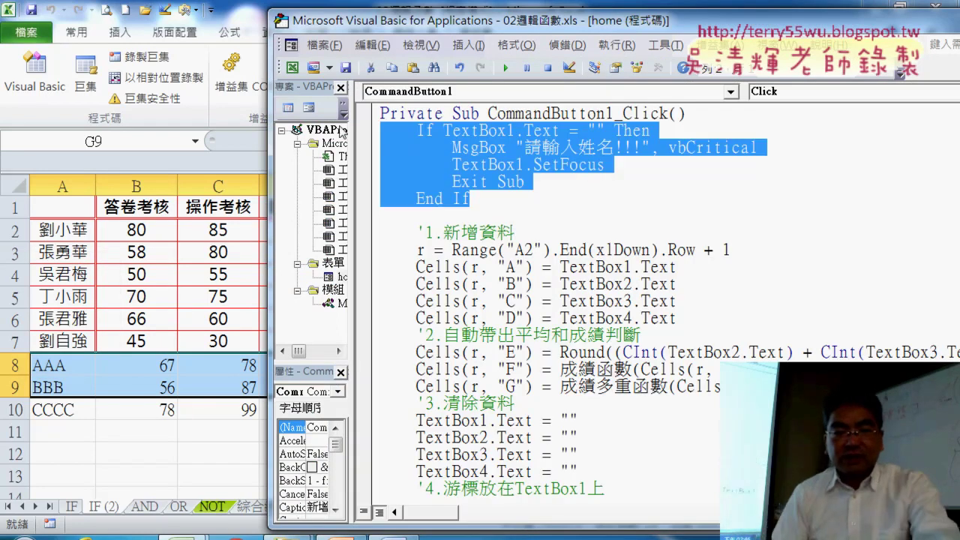
pyautogui.click(395, 214)
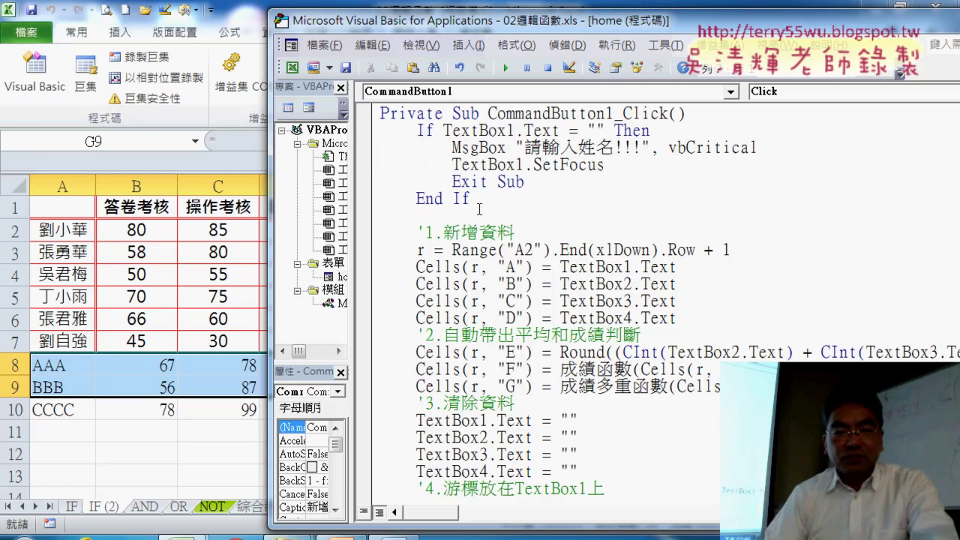
pyautogui.press('Return')
pyautogui.hotkey('ctrl', 'v')
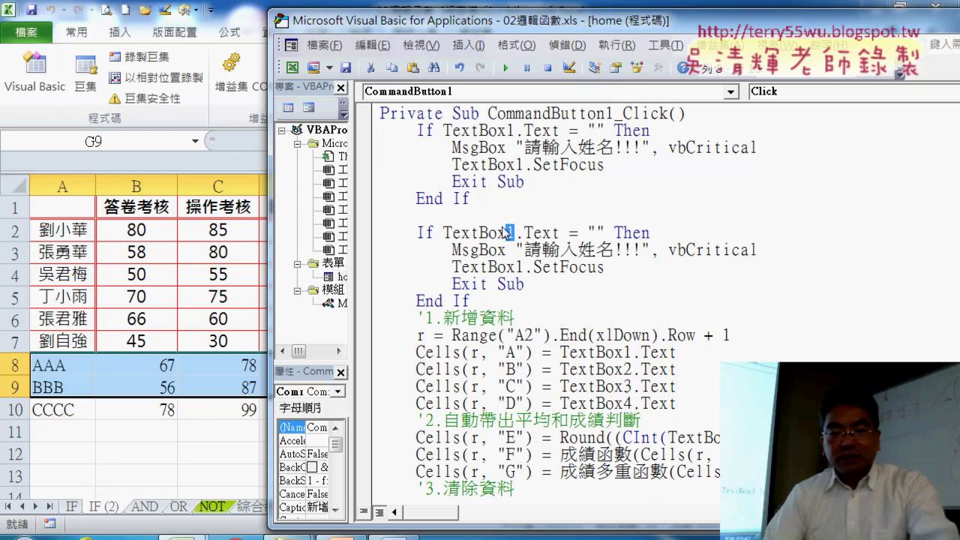
pyautogui.write('2')
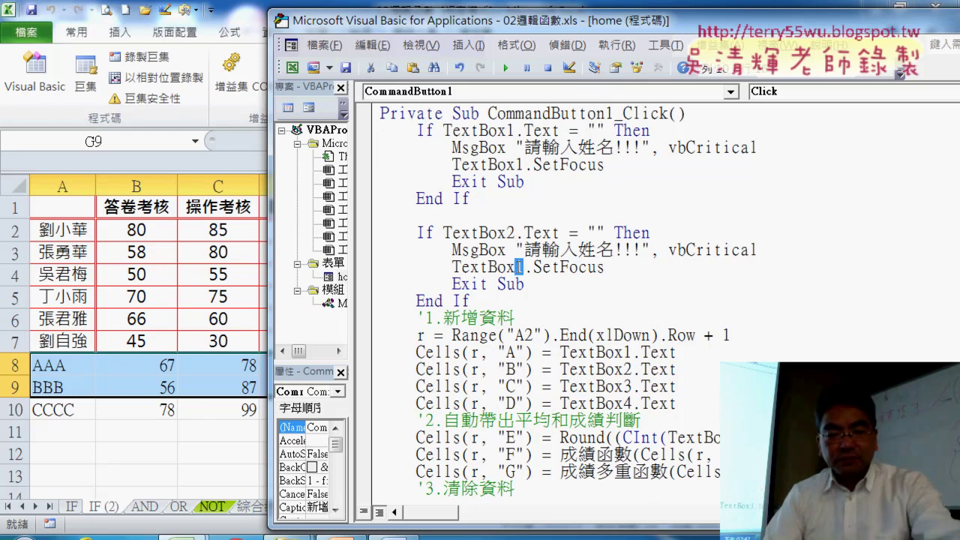
pyautogui.write('2')
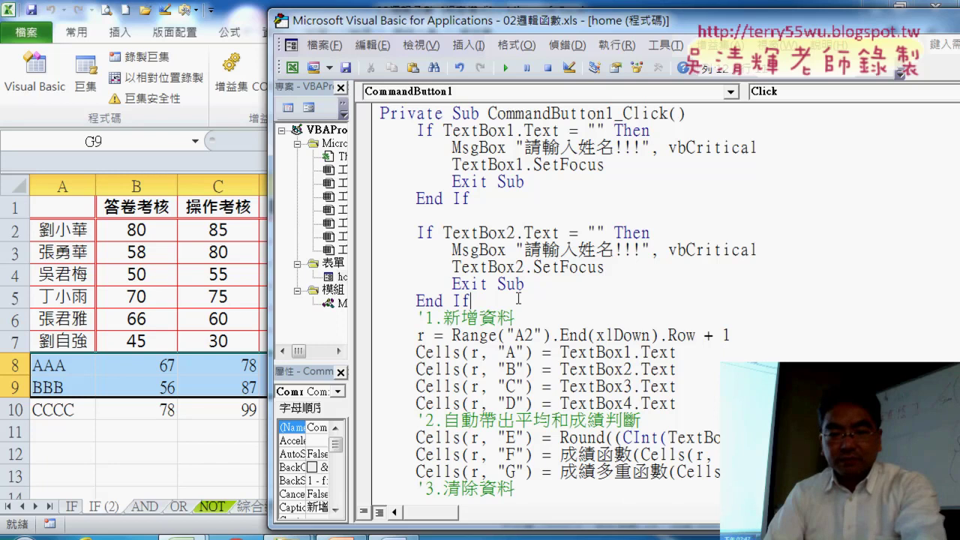
# Paste a third copy of the empty check and renumber it for TextBox3
pyautogui.press('Return')
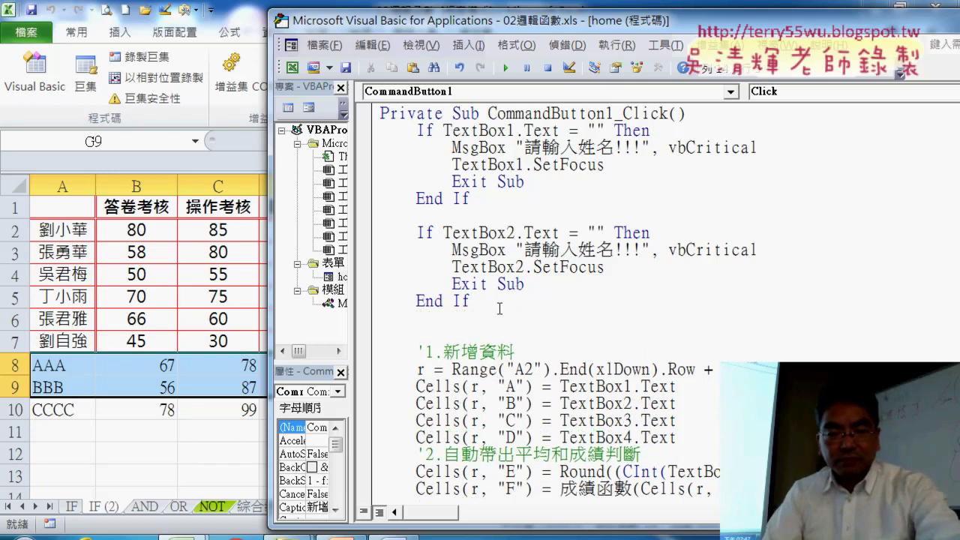
pyautogui.hotkey('ctrl', 'v')
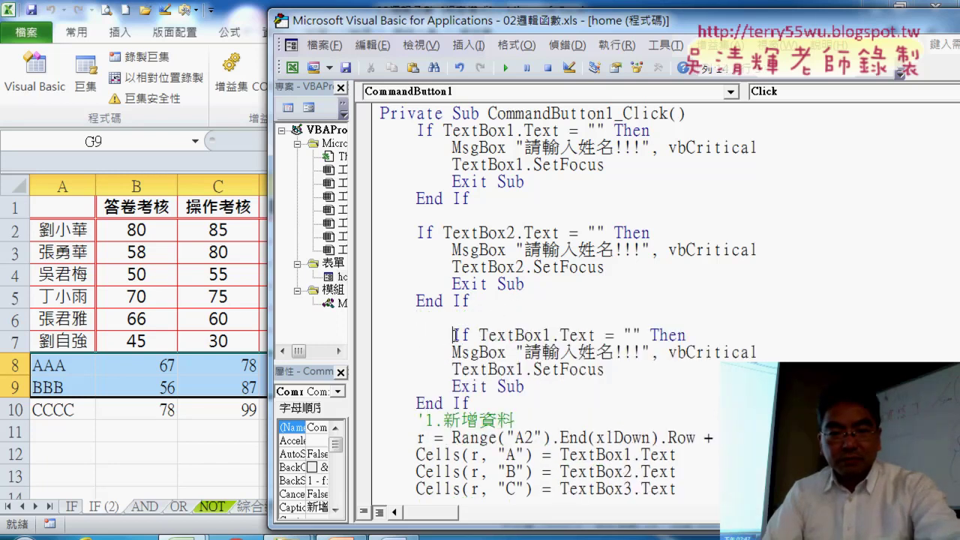
pyautogui.hotkey('shift', 'Tab')
pyautogui.moveTo(508, 336); pyautogui.dragTo(516, 336)
pyautogui.write('3')
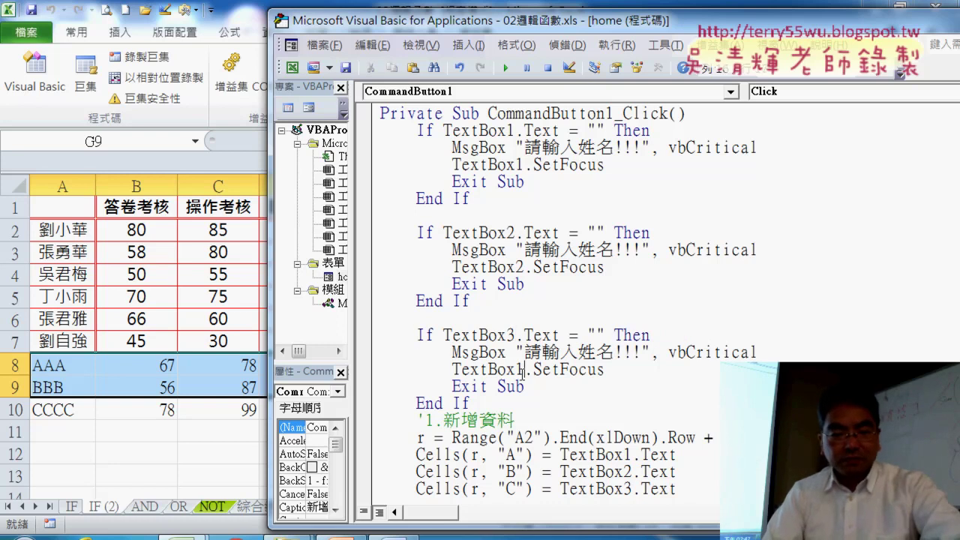
pyautogui.write('3')
pyautogui.click(516, 403)
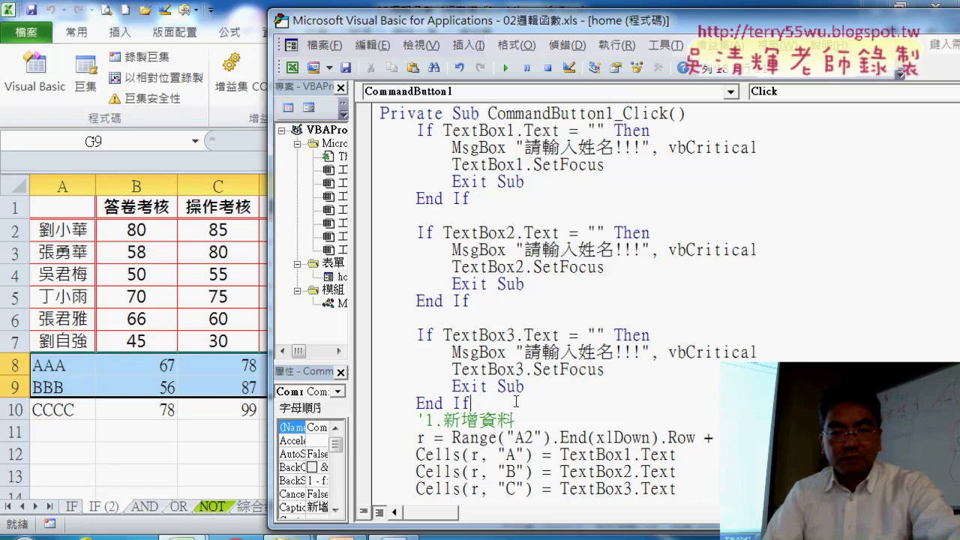
pyautogui.press('Return')
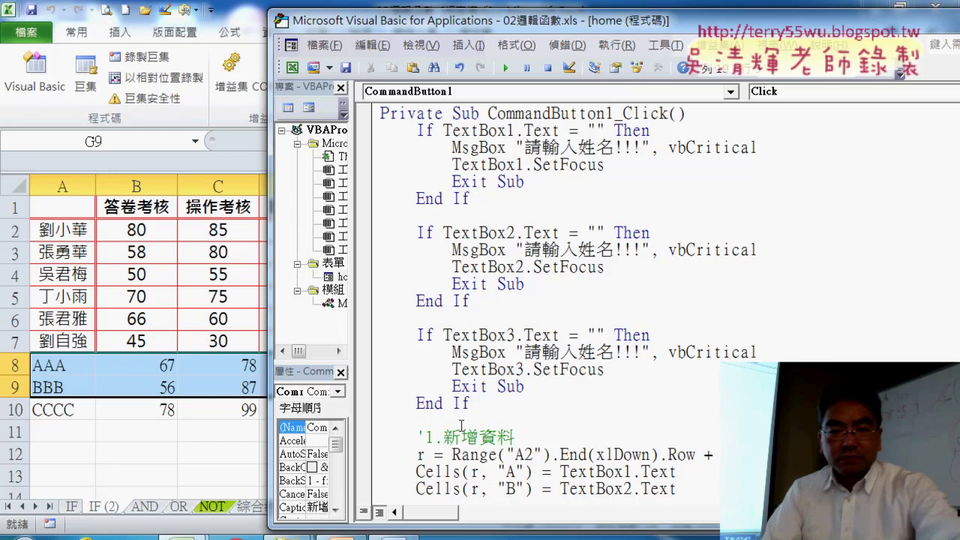
# Paste a fourth copy of the empty check, align it, and change it to TextBox4
pyautogui.hotkey('ctrl', 'v')
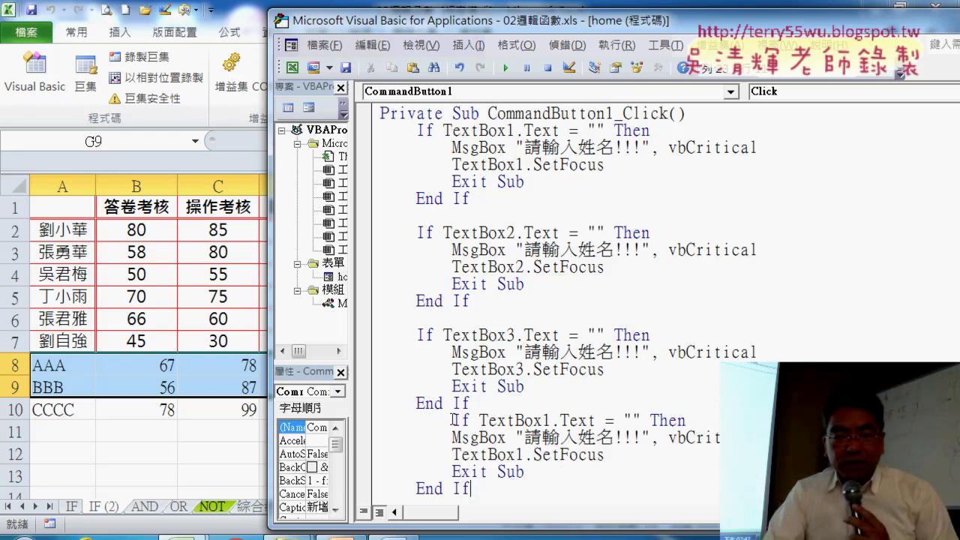
pyautogui.click(452, 420)
pyautogui.press('BackSpace')
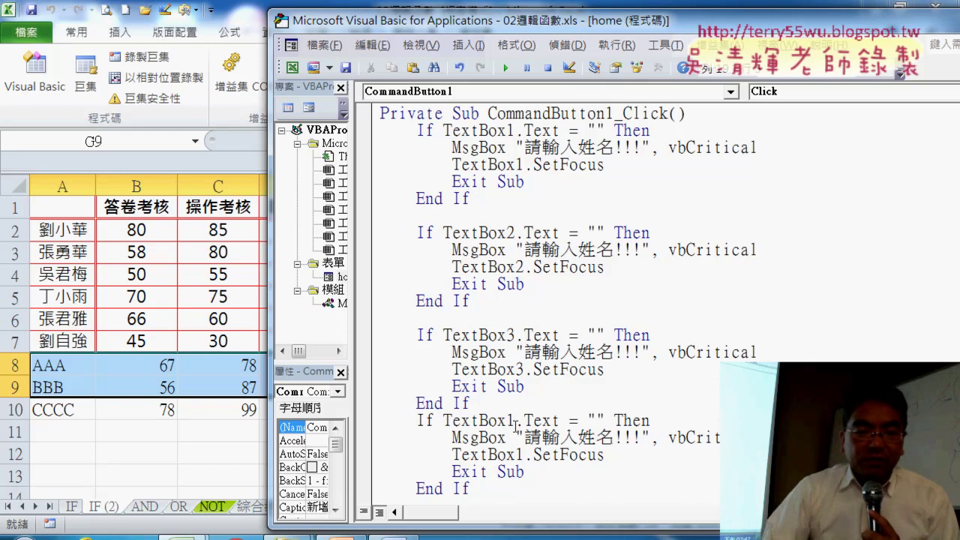
pyautogui.moveTo(516, 420); pyautogui.dragTo(509, 421)
pyautogui.write('4')
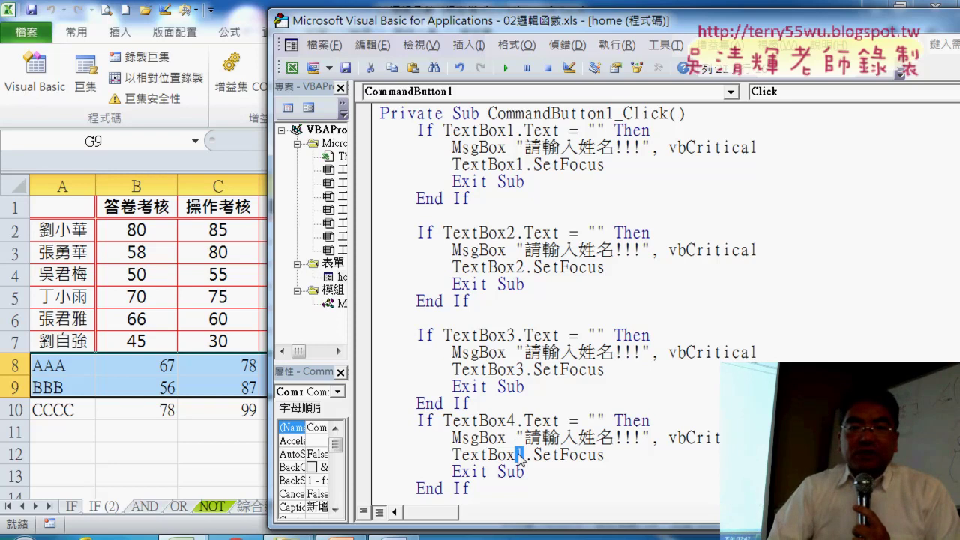
pyautogui.write('4')
# Remove the extra blank lines between the four empty checks and bring up the Word code notes
pyautogui.scroll(-1, 493, 431)
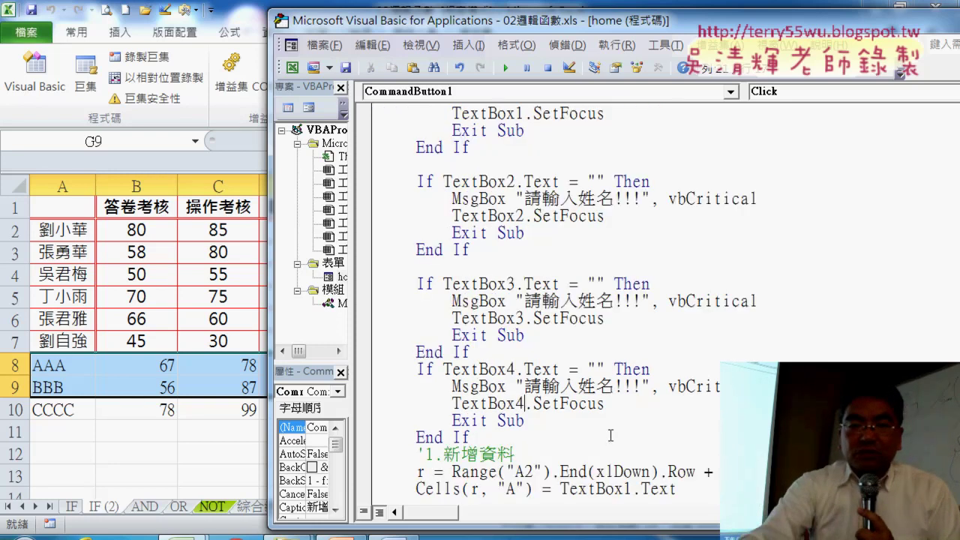
pyautogui.scroll(-2, 585, 342)
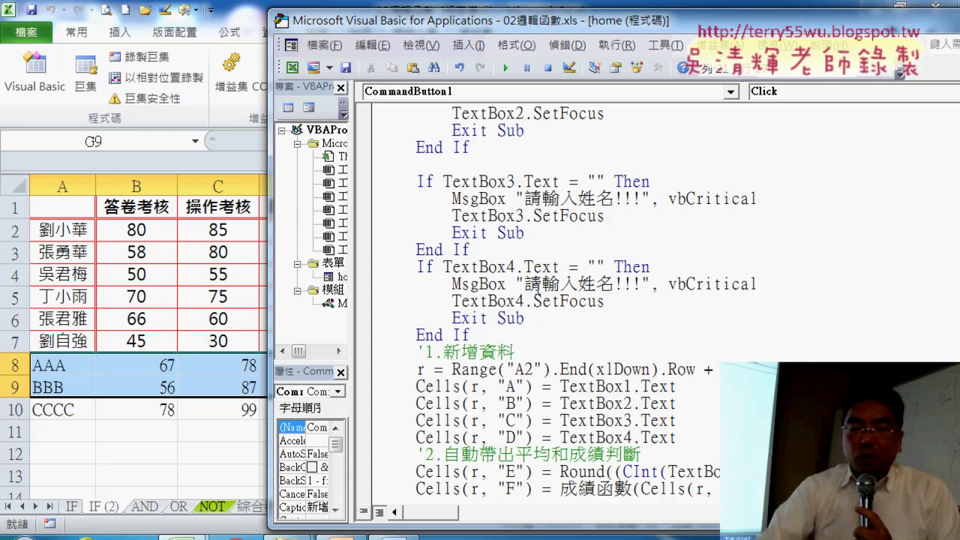
pyautogui.scroll(2, 515, 285)
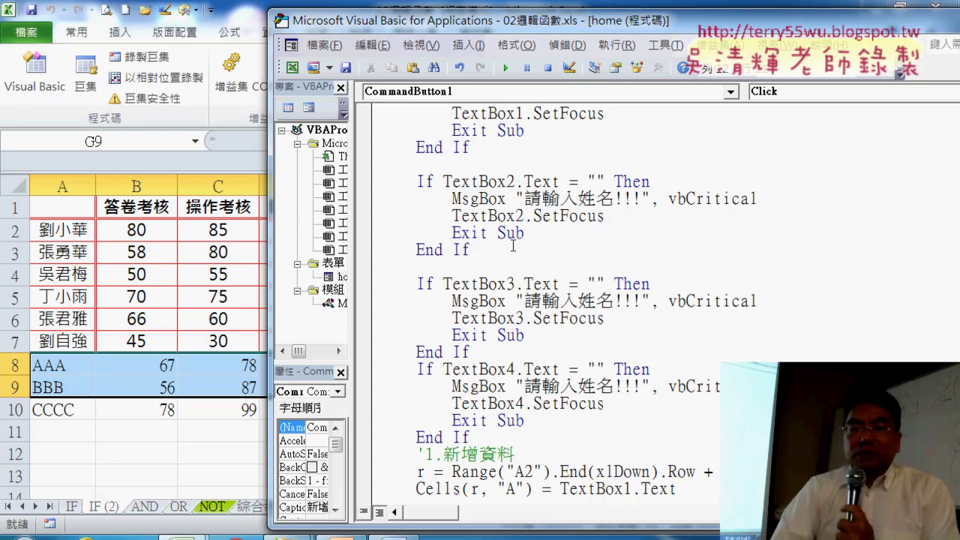
pyautogui.click(513, 246)
pyautogui.press('Delete')
pyautogui.scroll(1, 513, 246)
pyautogui.click(510, 201)
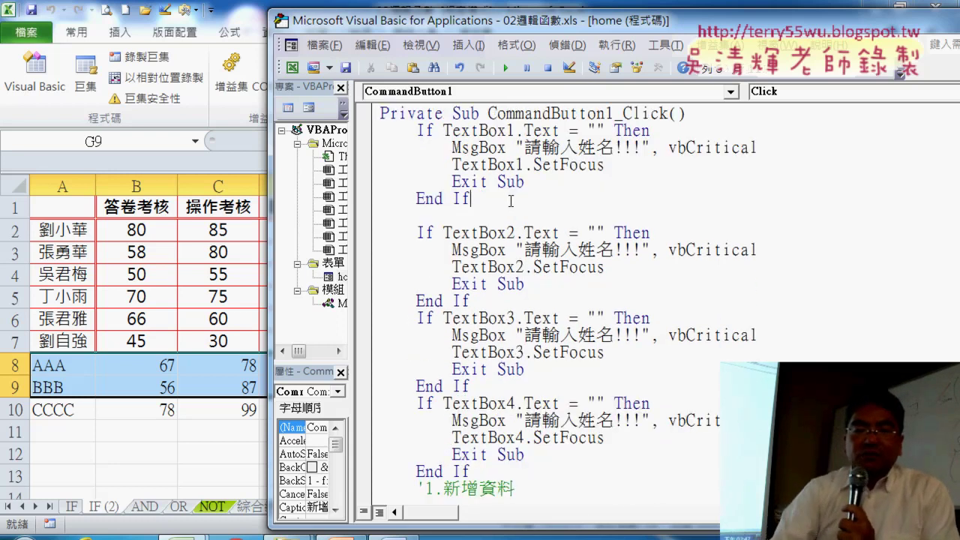
pyautogui.press('Delete')
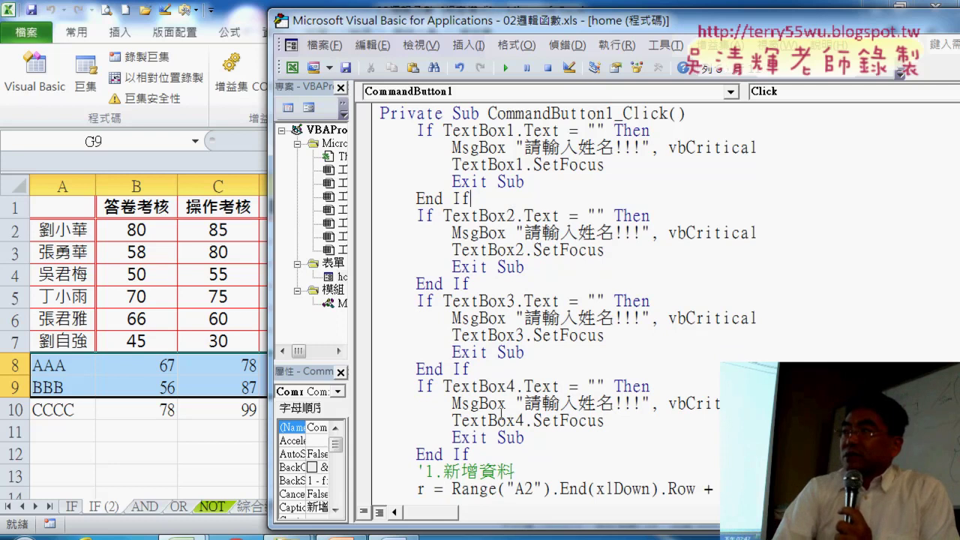
pyautogui.press('Return')
pyautogui.press('Return')
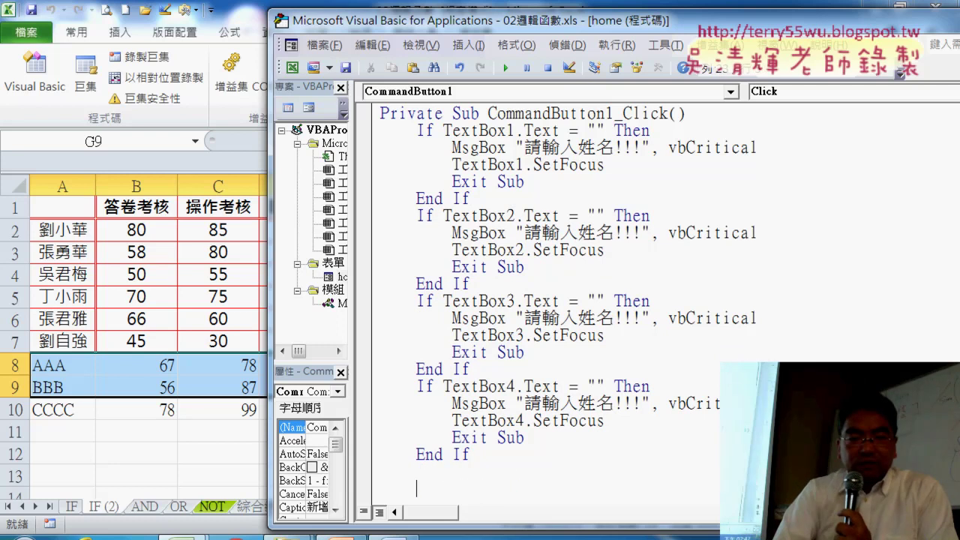
pyautogui.moveTo(390, 534)
pyautogui.click(386, 450)
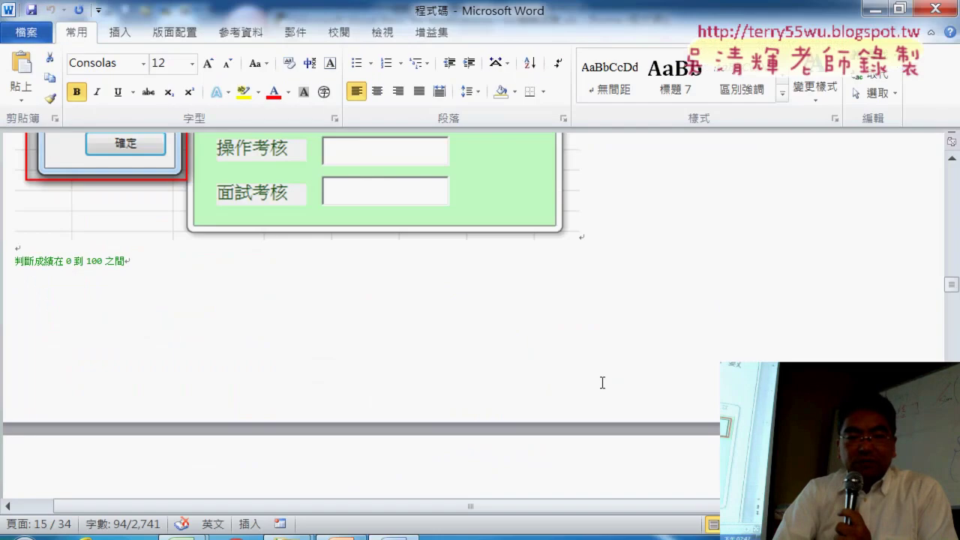
# Switch to the PowerPoint lecture slides and scroll to slide 69, showing all four empty-input checks
pyautogui.moveTo(394, 537)
pyautogui.click(387, 450)
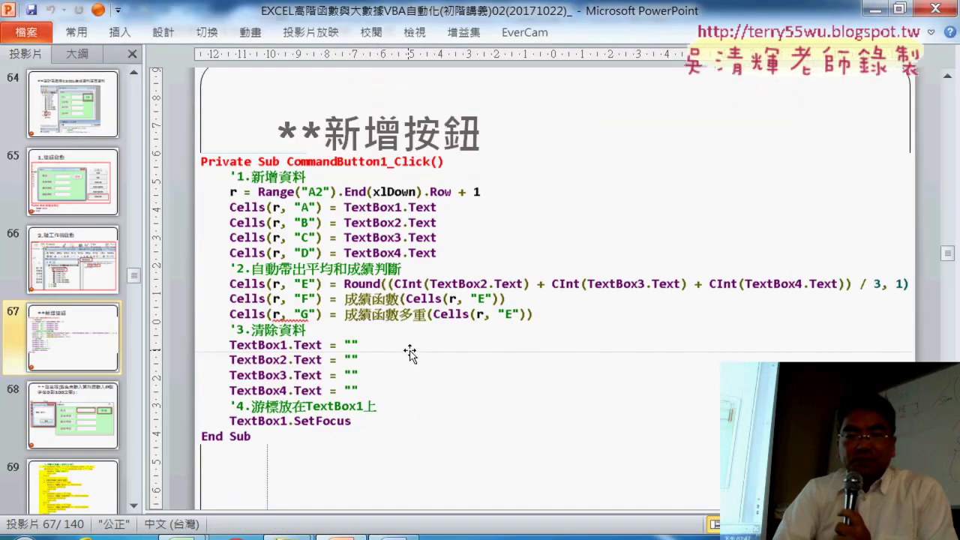
pyautogui.scroll(-2, 321, 213)
pyautogui.scroll(-3, 344, 313)
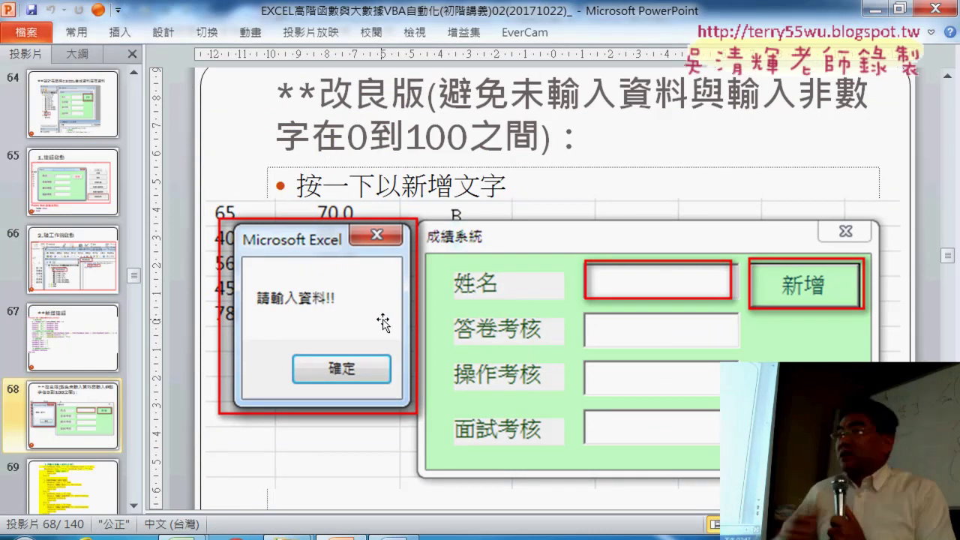
pyautogui.scroll(-2, 382, 321)
pyautogui.scroll(-3, 383, 319)
pyautogui.scroll(1, 386, 323)
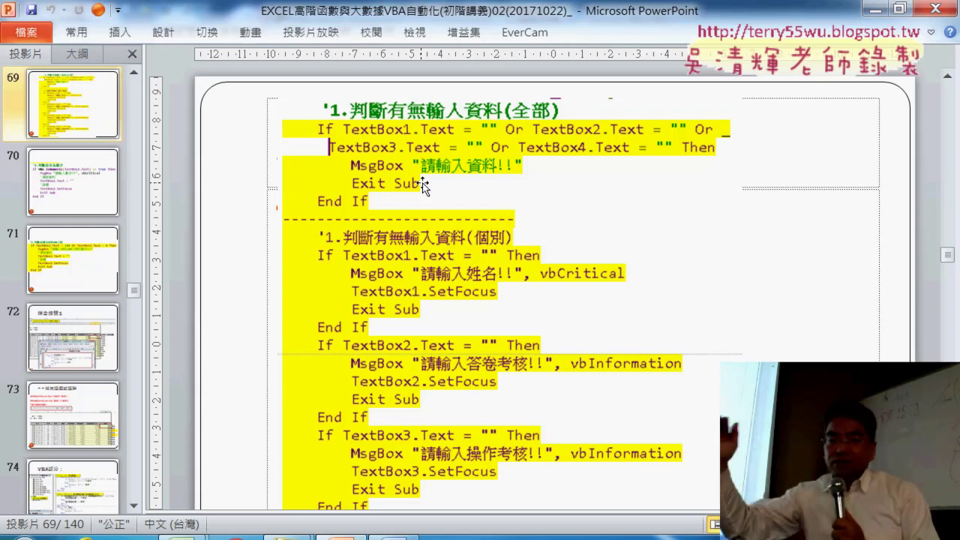
pyautogui.scroll(-3, 617, 260)
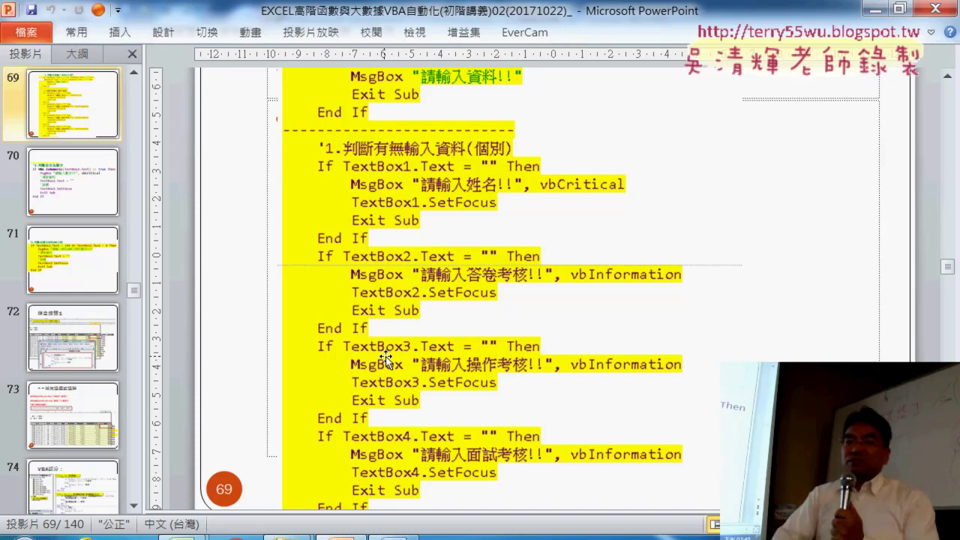
# Scroll to slide 70, showing the IsNumeric check for the TextBox2 score
pyautogui.scroll(-2, 383, 362)
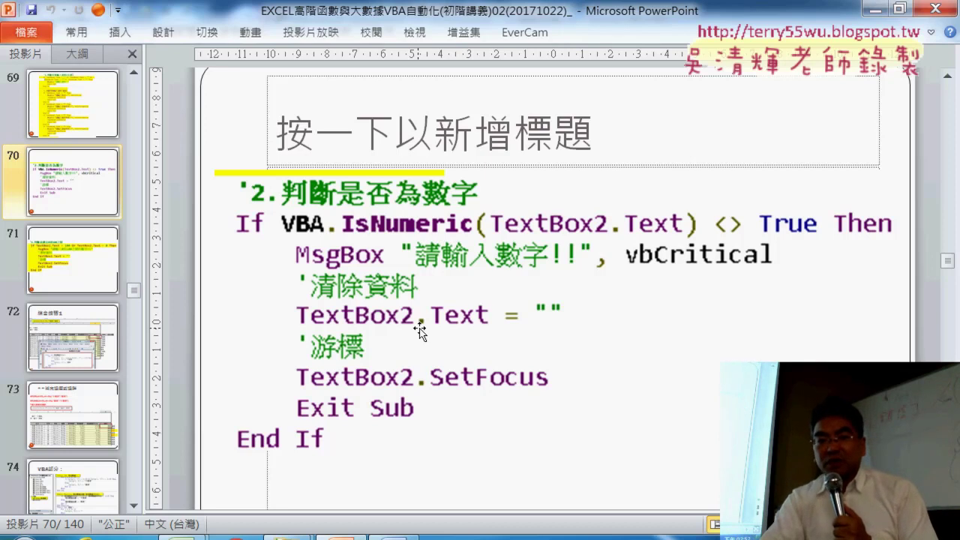
pyautogui.scroll(2, 382, 199)
pyautogui.scroll(4, 379, 203)
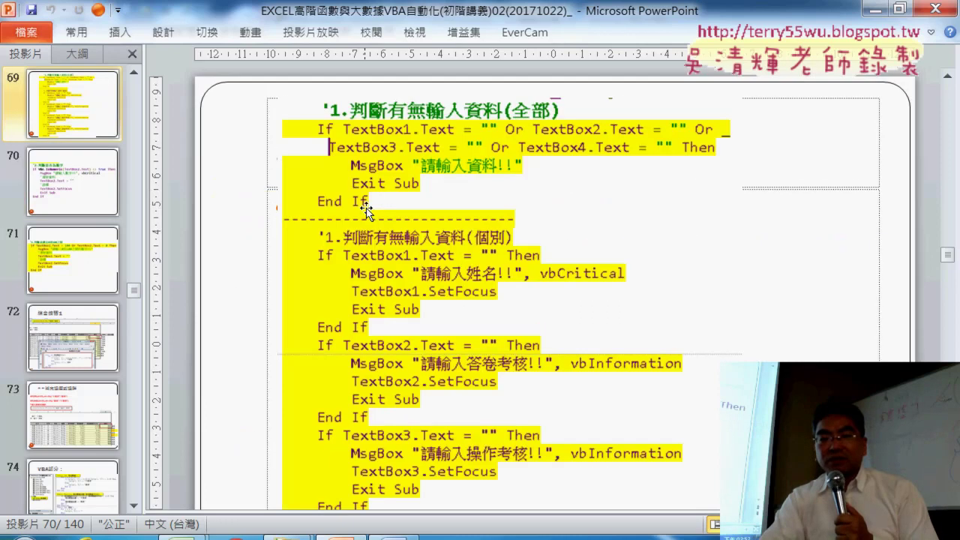
pyautogui.scroll(4, 371, 208)
pyautogui.scroll(-2, 368, 210)
pyautogui.scroll(-3, 368, 210)
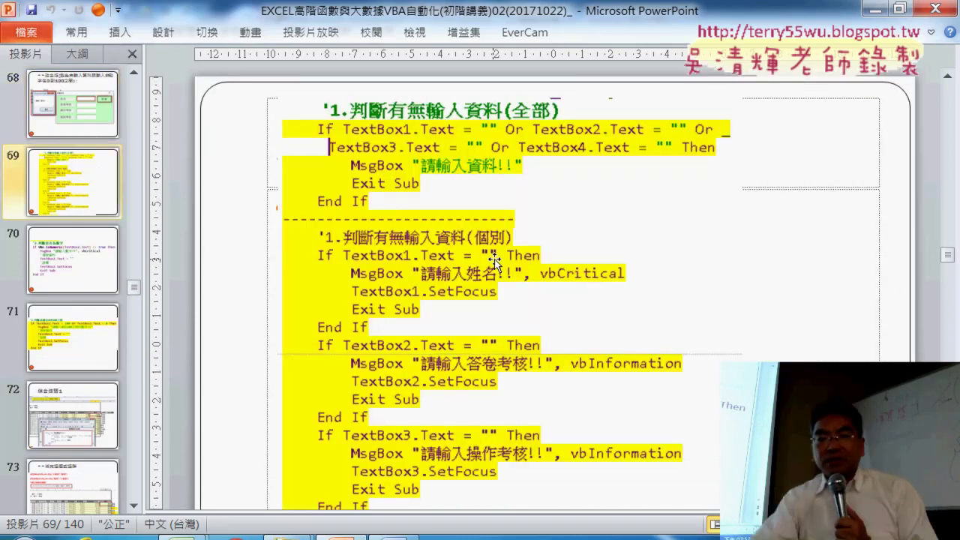
pyautogui.scroll(-2, 492, 263)
pyautogui.scroll(-2, 495, 260)
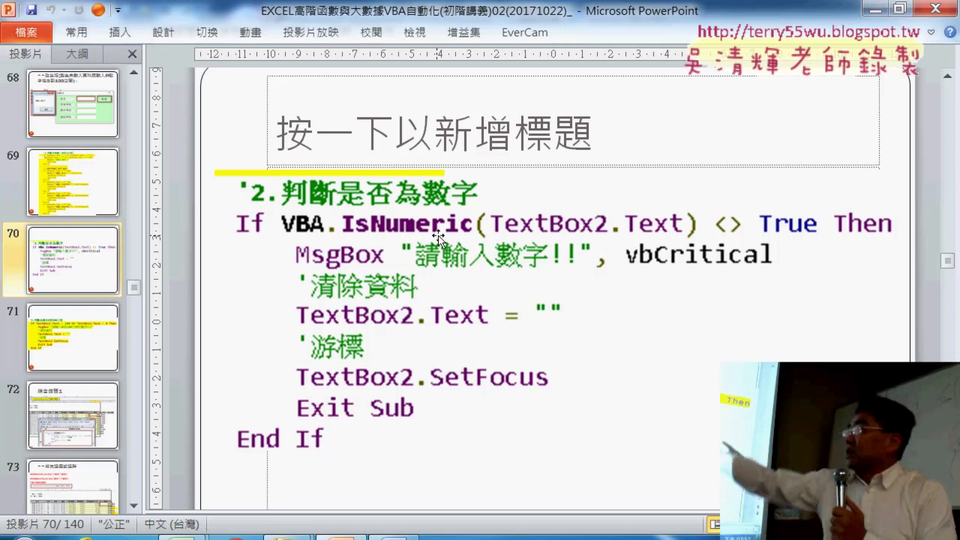
pyautogui.scroll(-1, 448, 235)
pyautogui.scroll(-2, 448, 234)
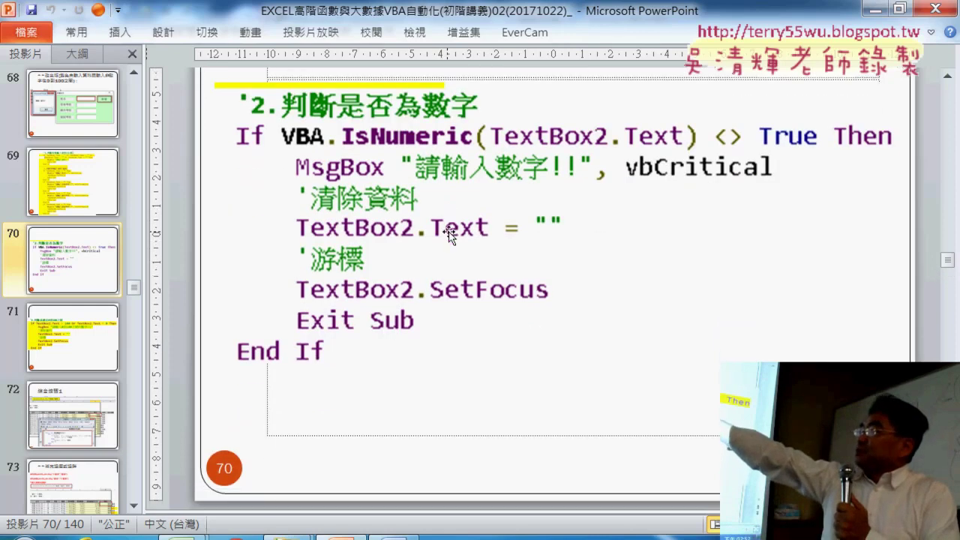
pyautogui.scroll(-2, 448, 235)
# Scroll to slide 71, showing the 0–100 score range check code
pyautogui.scroll(1, 449, 232)
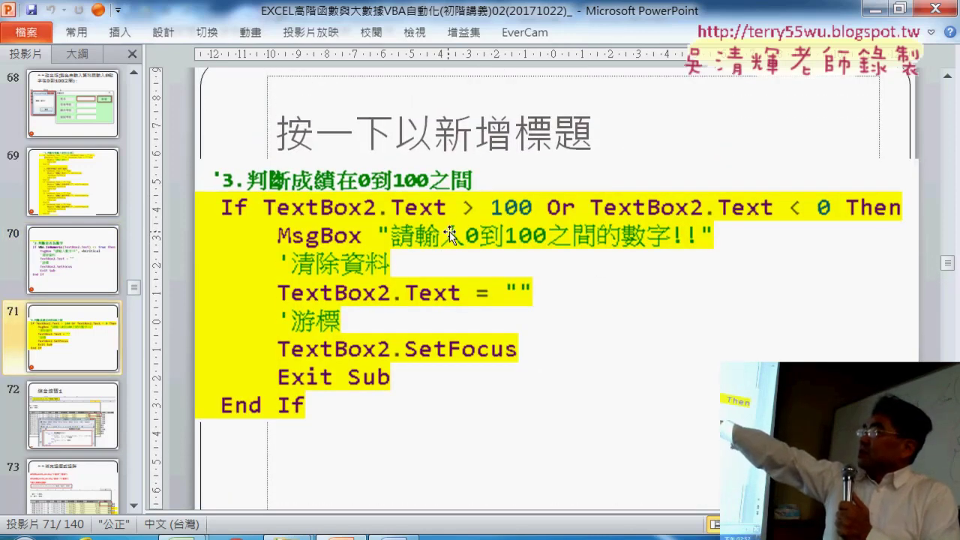